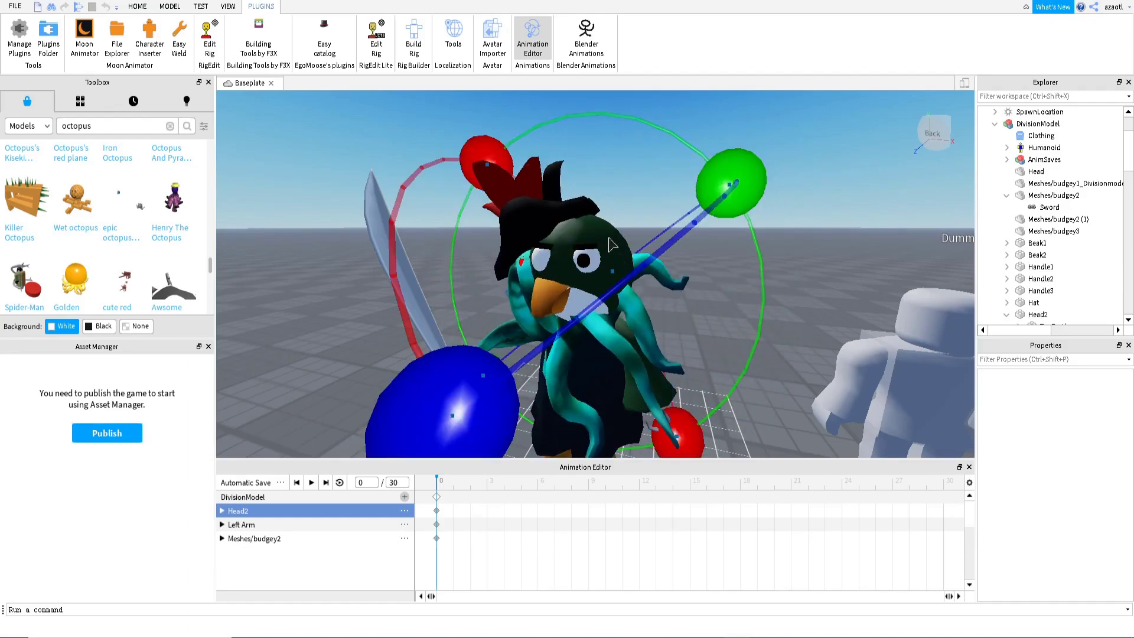
# Close the animation editor and open the DivisionModel rig in RigEdit
pyautogui.click(530, 30)
pyautogui.click(638, 344)
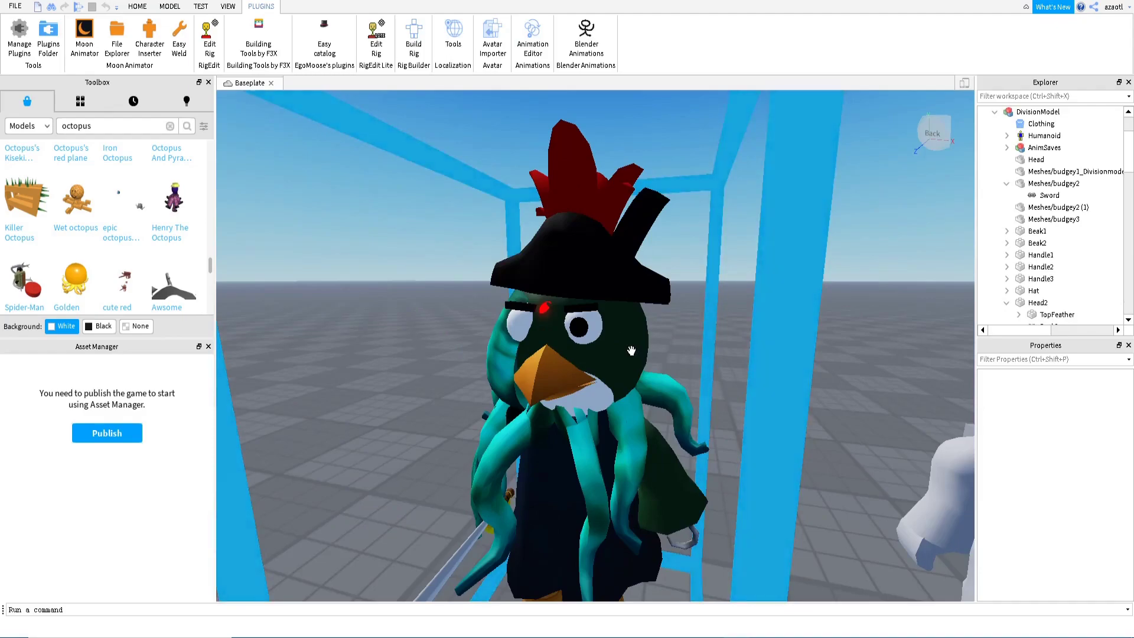
pyautogui.click(1023, 160)
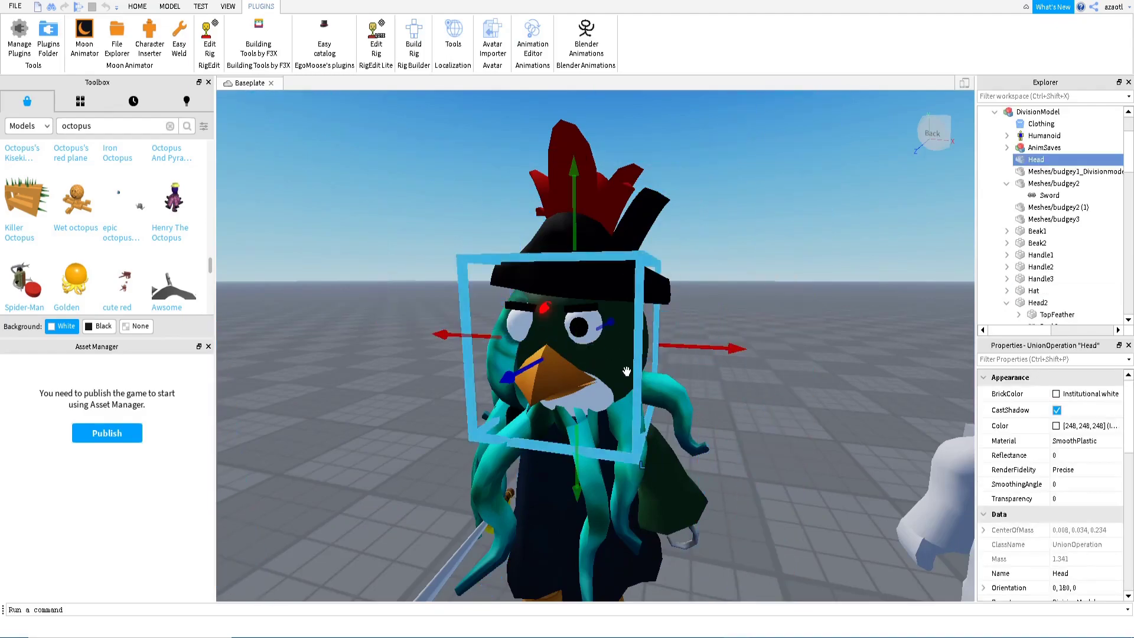
pyautogui.scroll(-1, 1056, 269)
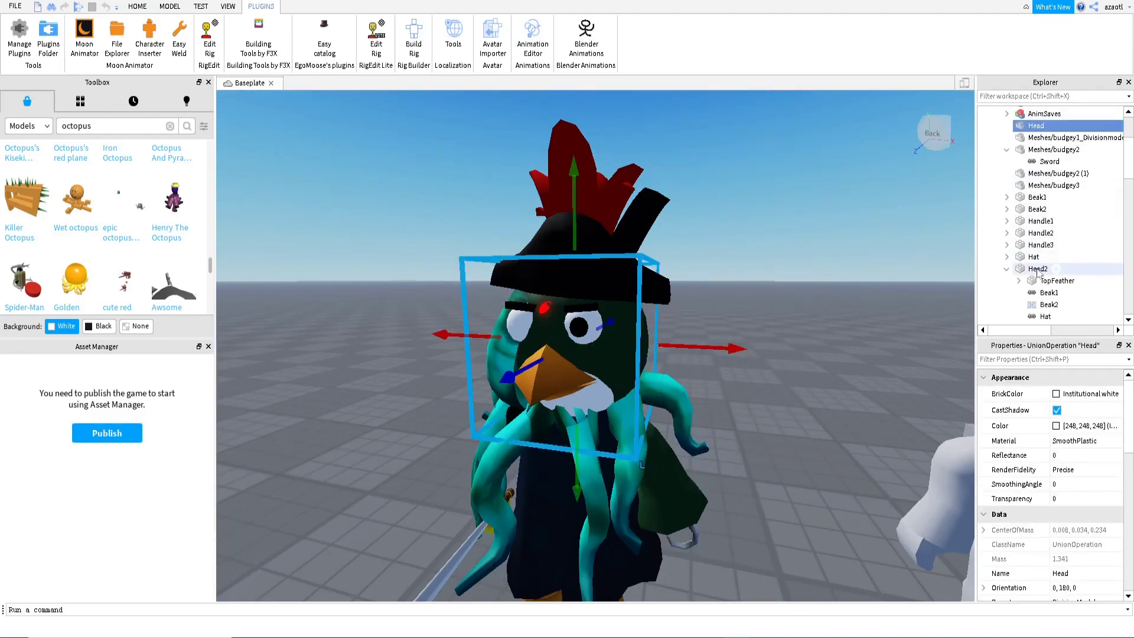
pyautogui.click(1038, 269)
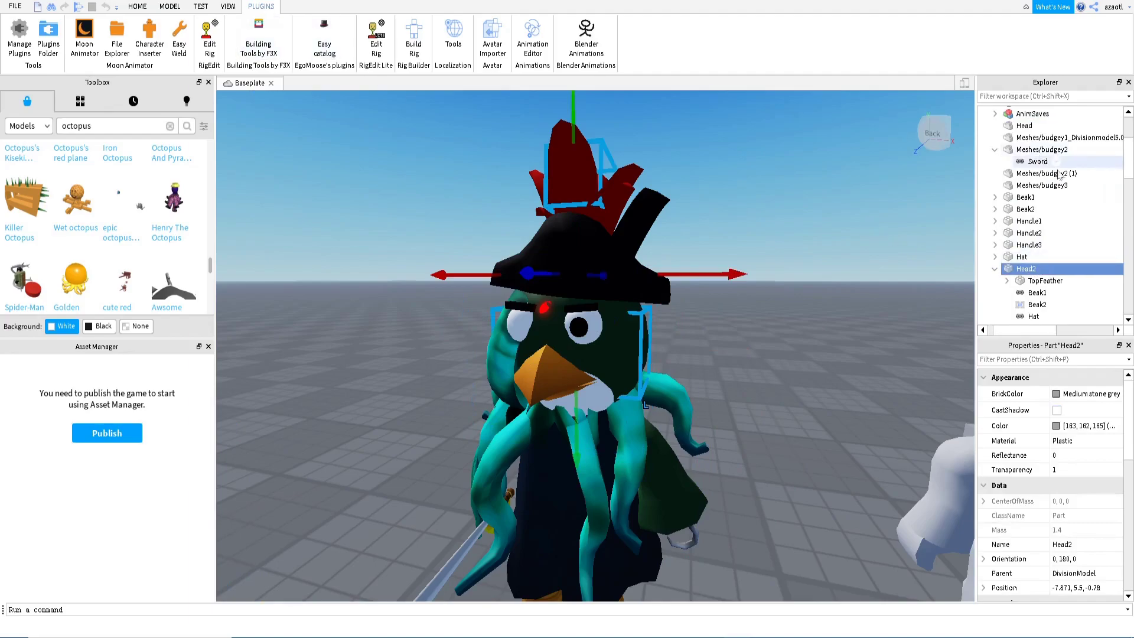
pyautogui.scroll(2, 1059, 175)
pyautogui.click(1038, 145)
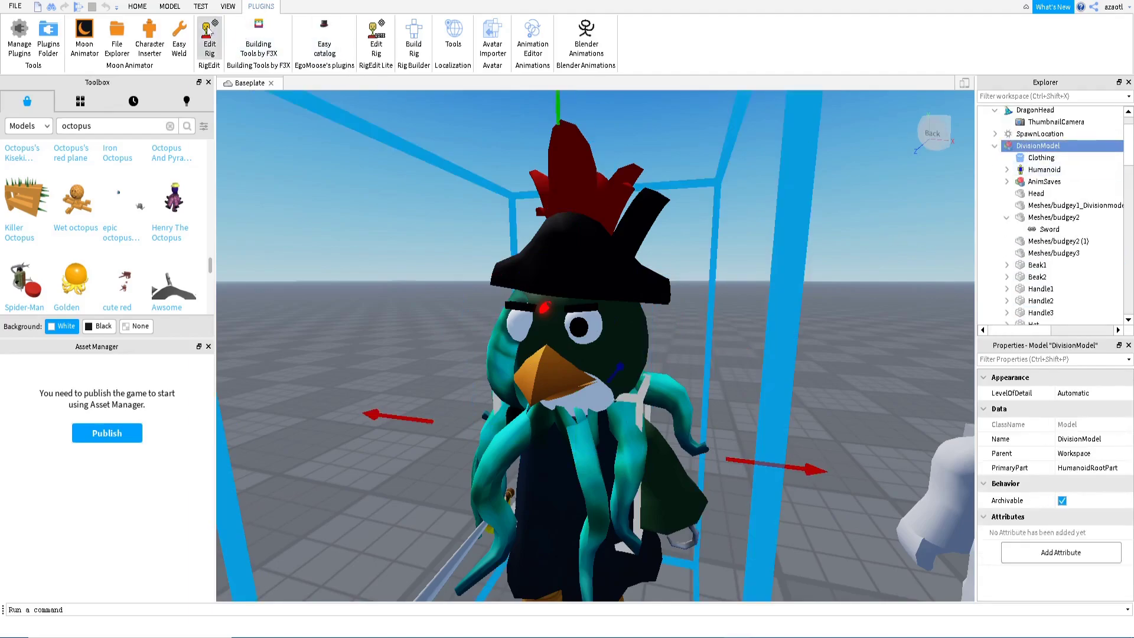
pyautogui.click(207, 30)
# Create a weld between the Head2 part and the Head union
pyautogui.scroll(-2, 1081, 271)
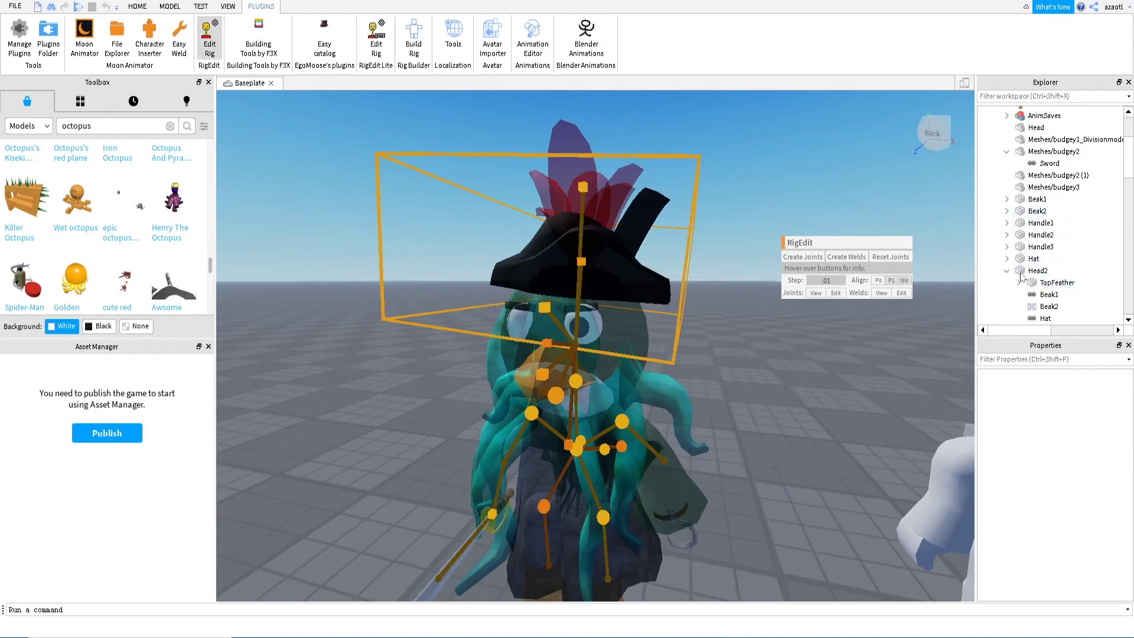
pyautogui.click(1038, 270)
pyautogui.keyDown('ctrl'); pyautogui.click(1034, 127); pyautogui.keyUp('ctrl')
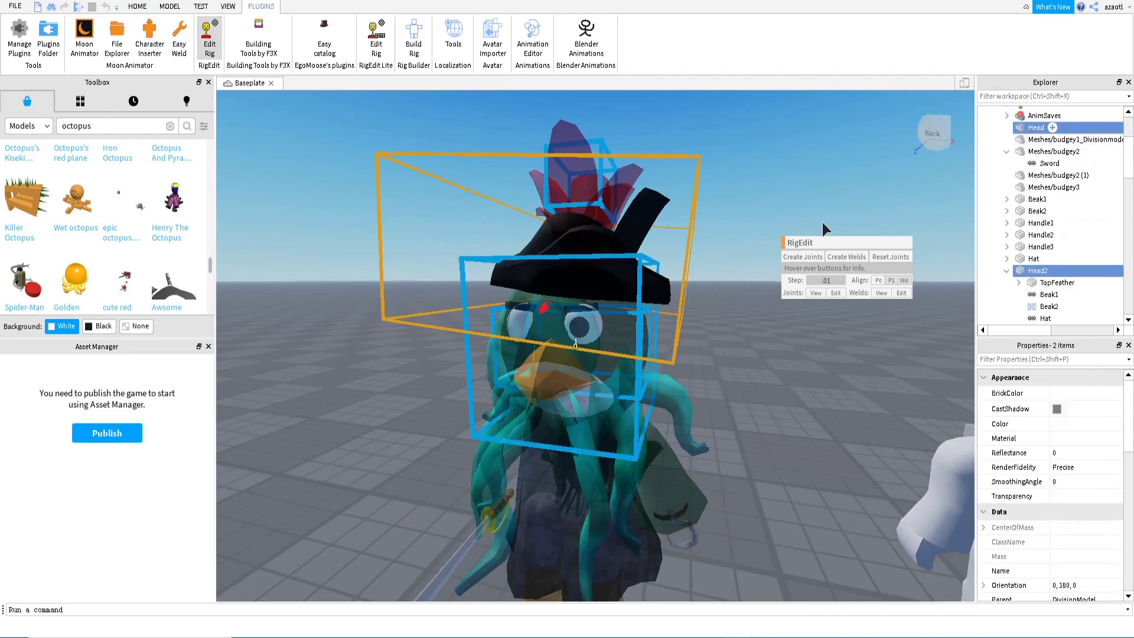
pyautogui.click(841, 256)
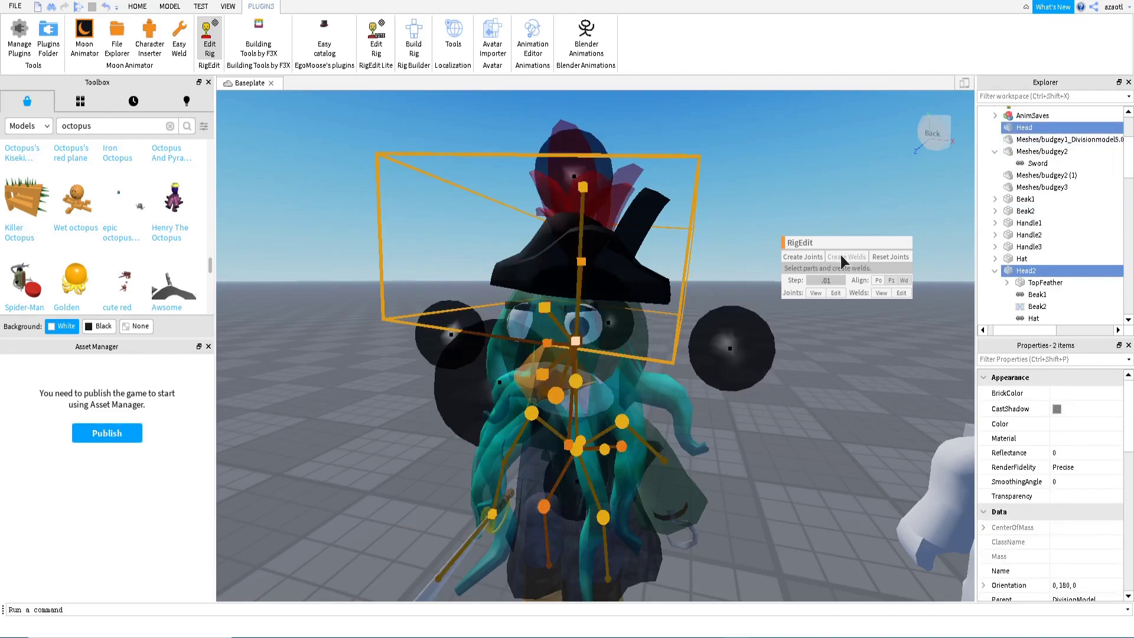
# Weld the LeftEye part to Head2 and close RigEdit
pyautogui.click(1025, 262)
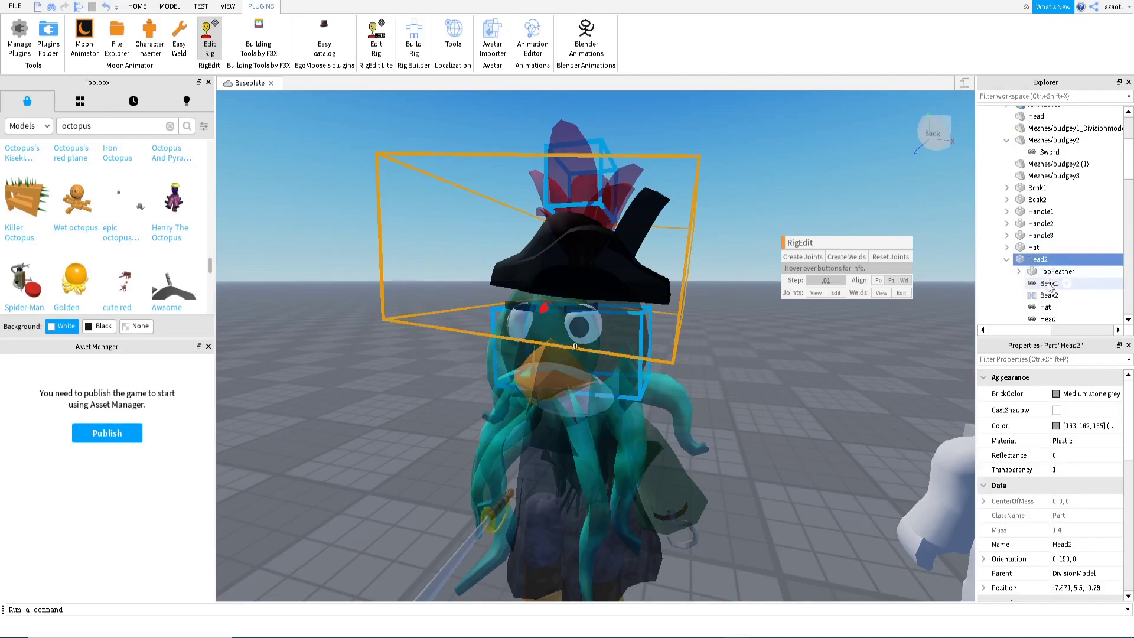
pyautogui.scroll(-4, 1037, 290)
pyautogui.scroll(-1, 1057, 303)
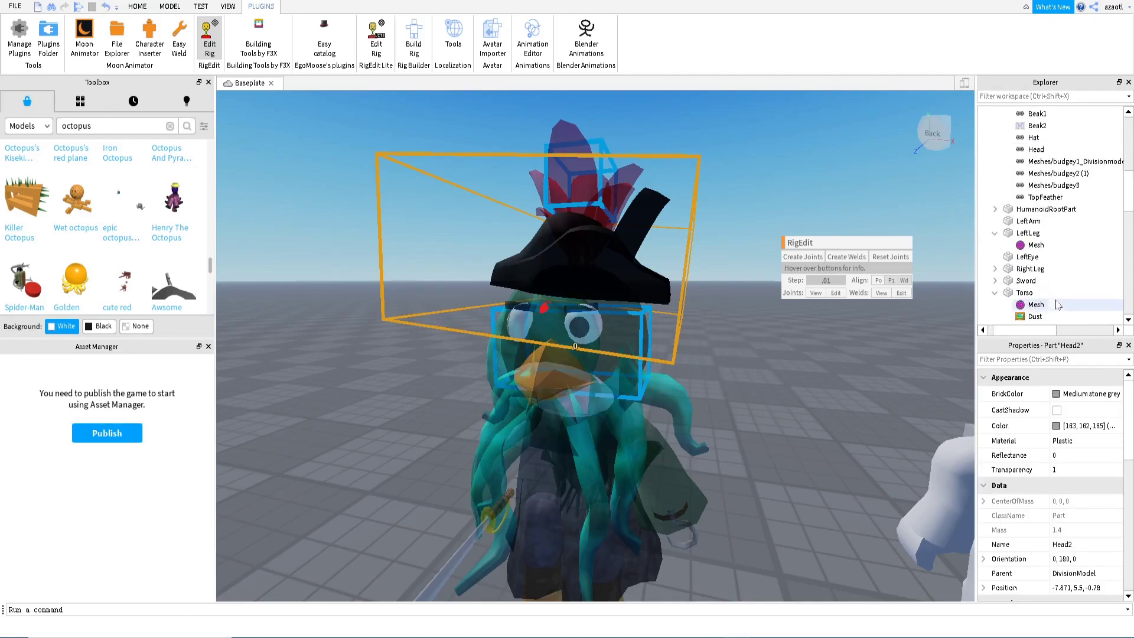
pyautogui.keyDown('ctrl'); pyautogui.click(1027, 258); pyautogui.keyUp('ctrl')
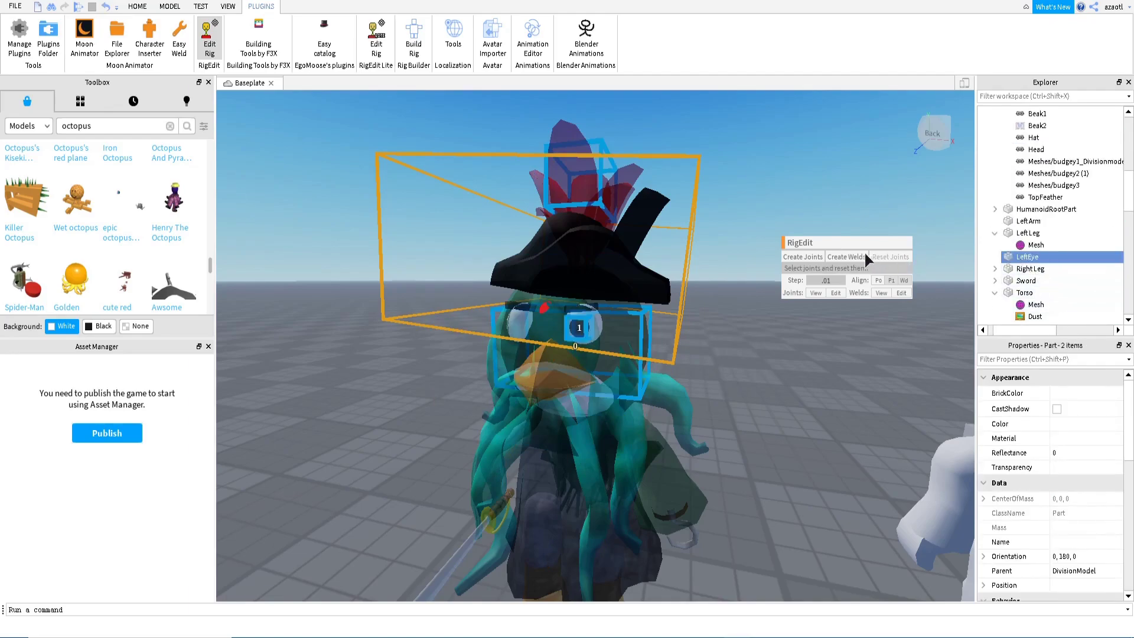
pyautogui.click(847, 255)
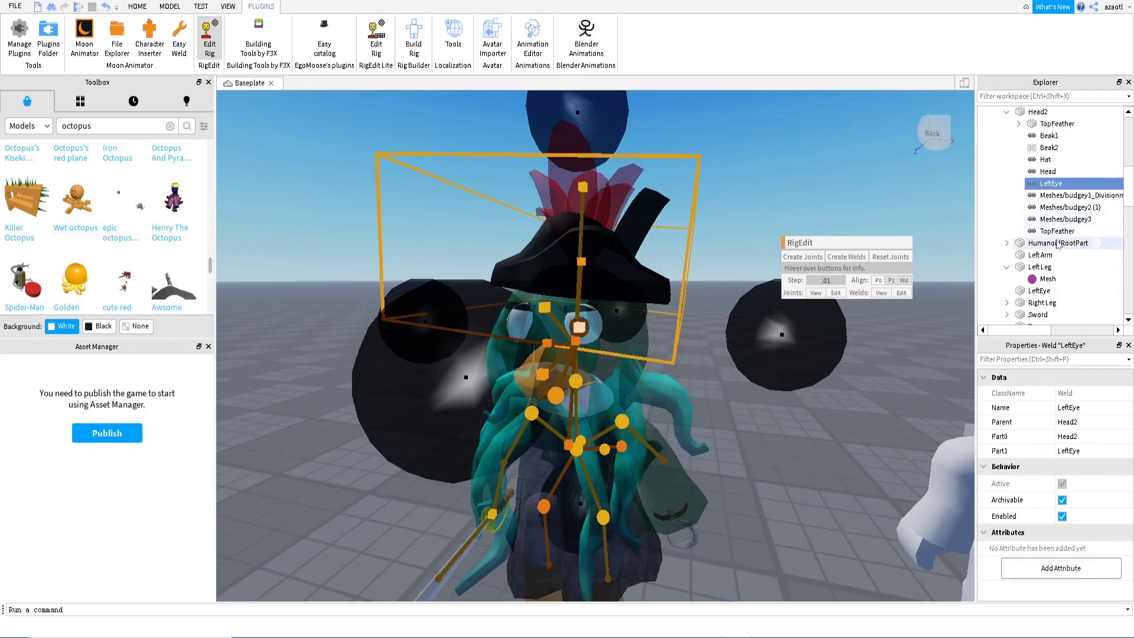
pyautogui.scroll(1, 1057, 245)
pyautogui.click(1038, 145)
pyautogui.scroll(3, 1051, 242)
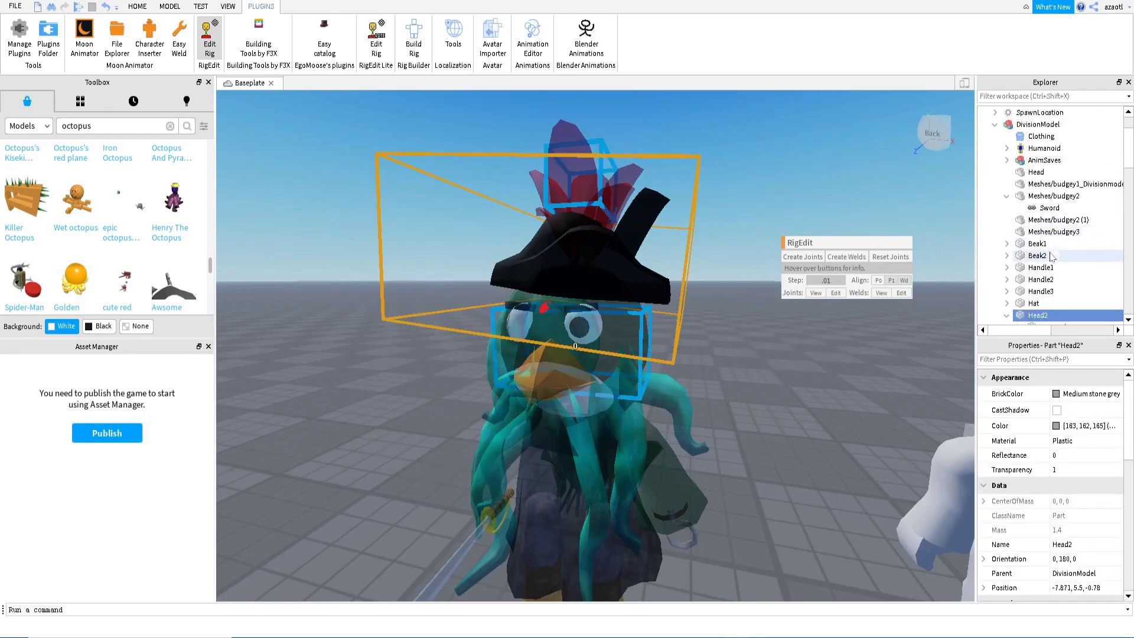
pyautogui.scroll(-2, 1058, 284)
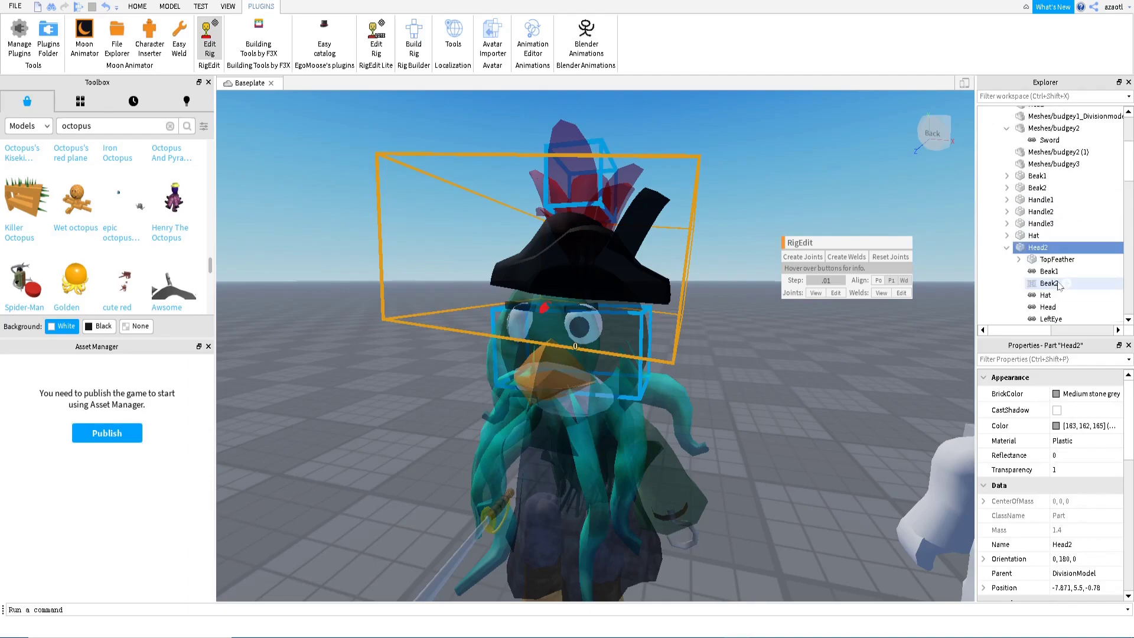
pyautogui.click(216, 43)
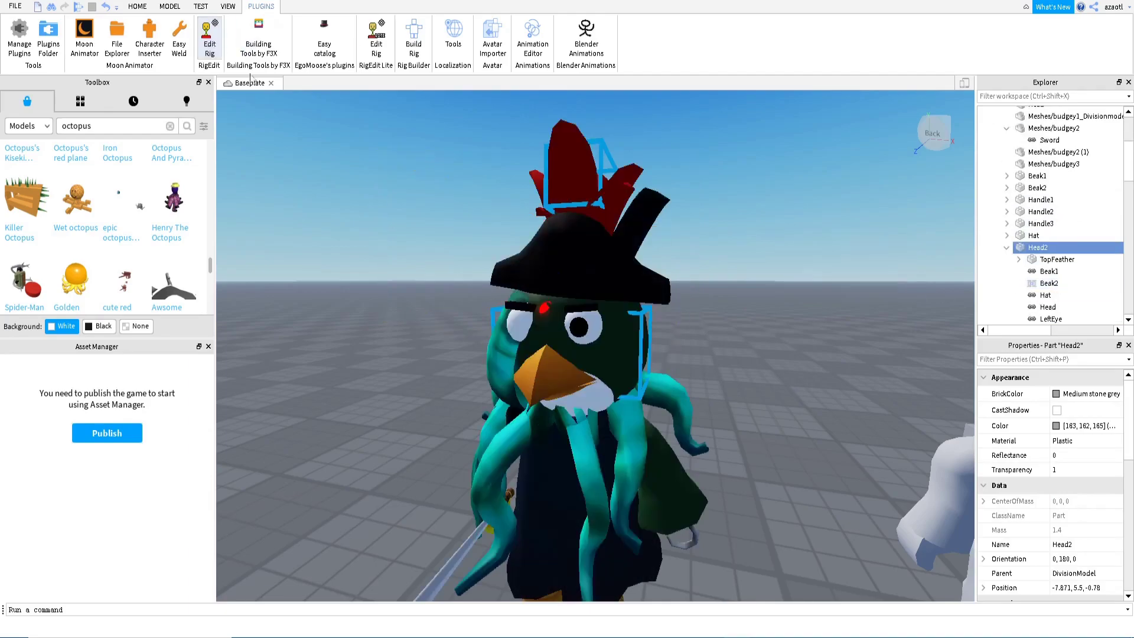
# Reopen the DivisionModel animation and rotate Head2 at frame 0 into a tilted pose to test the welded head parts
pyautogui.click(533, 41)
pyautogui.moveTo(672, 339); pyautogui.dragTo(665, 331, button='right')
pyautogui.scroll(-2, 671, 339)
pyautogui.press('d')
pyautogui.press('a')
pyautogui.moveTo(661, 193); pyautogui.dragTo(618, 289)
pyautogui.moveTo(618, 289); pyautogui.dragTo(618, 286, button='right')
pyautogui.moveTo(541, 151); pyautogui.dragTo(535, 183)
pyautogui.moveTo(612, 280); pyautogui.dragTo(591, 292, button='right')
pyautogui.moveTo(661, 285); pyautogui.dragTo(659, 355)
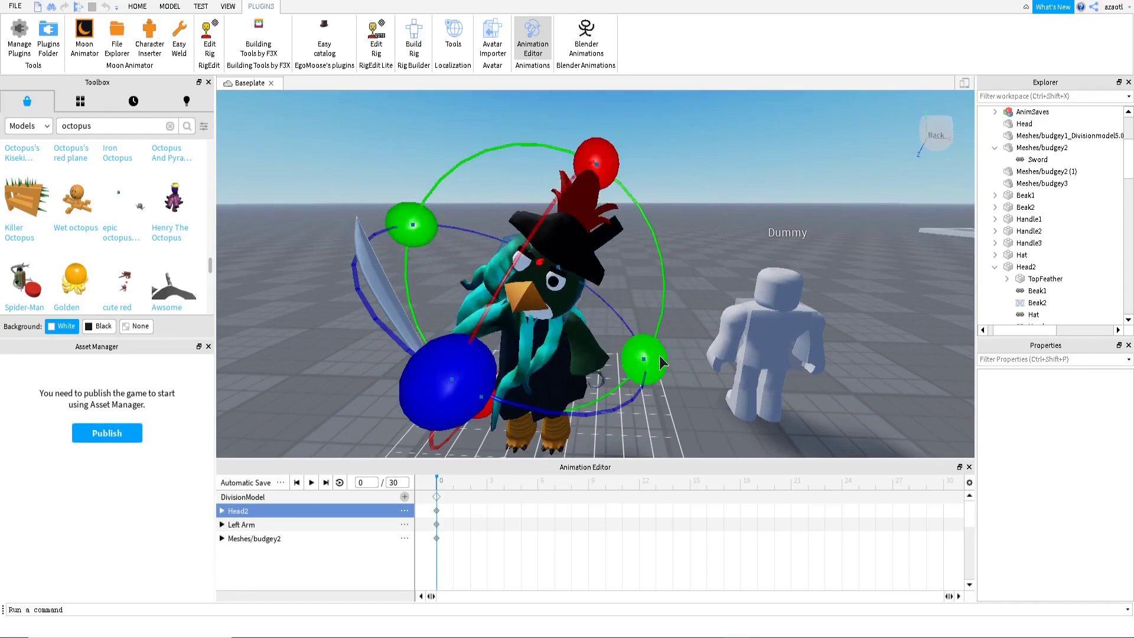
# Examine the DivisionModel's leg and Neck joints in RigEdit, then close the rig view
pyautogui.click(533, 41)
pyautogui.scroll(5, 528, 324)
pyautogui.click(528, 324)
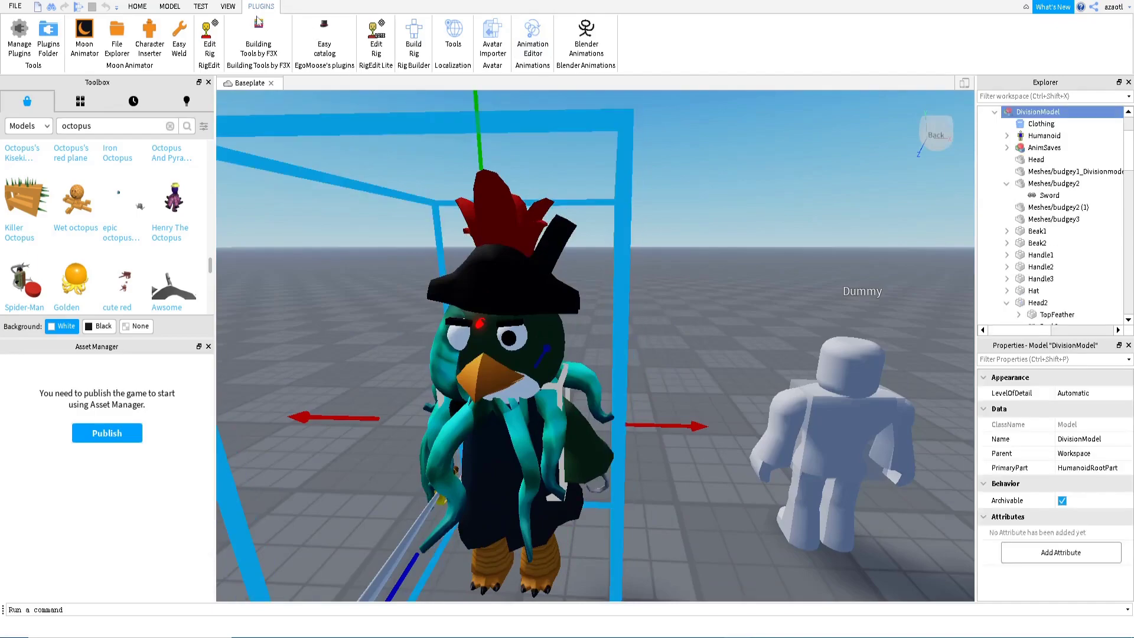
pyautogui.click(208, 35)
pyautogui.scroll(5, 459, 360)
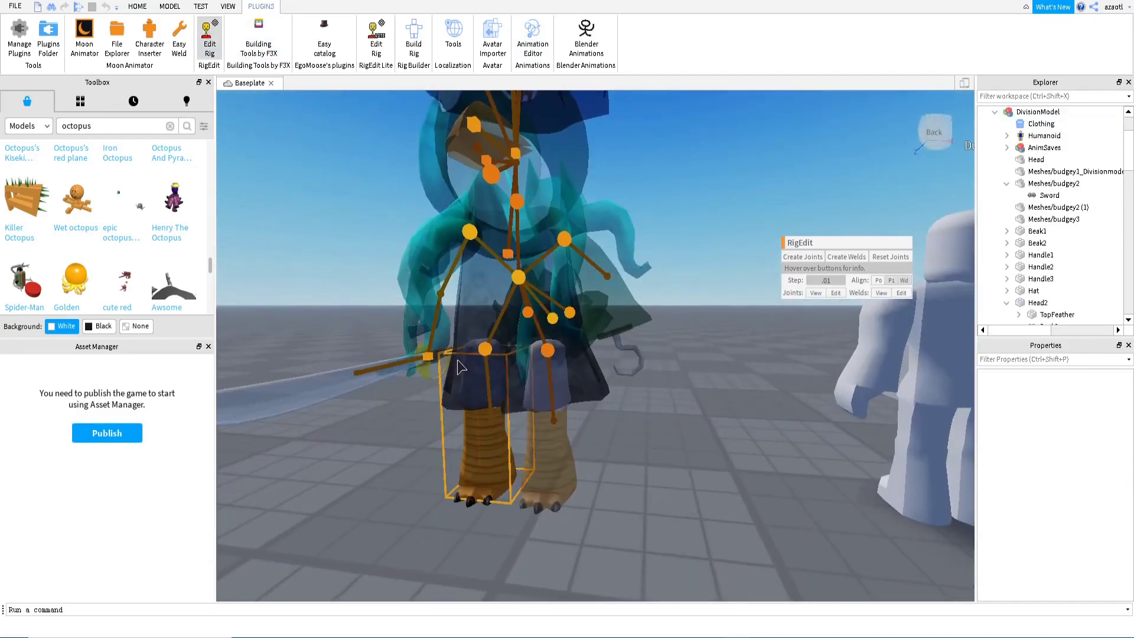
pyautogui.moveTo(458, 360); pyautogui.dragTo(458, 360, button='right')
pyautogui.click(504, 377)
pyautogui.moveTo(522, 382); pyautogui.dragTo(521, 390, button='right')
pyautogui.scroll(5, 520, 383)
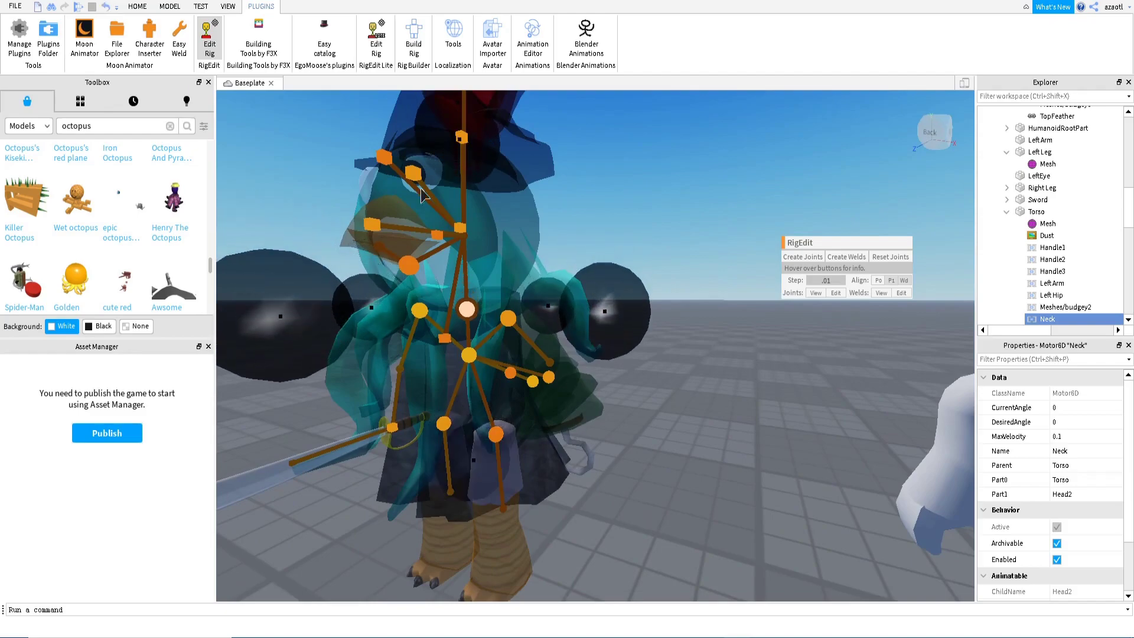
pyautogui.click(210, 39)
# Reopen the DivisionModel animation and rotate Head2 back to a nearly upright pose at frame 0
pyautogui.click(533, 41)
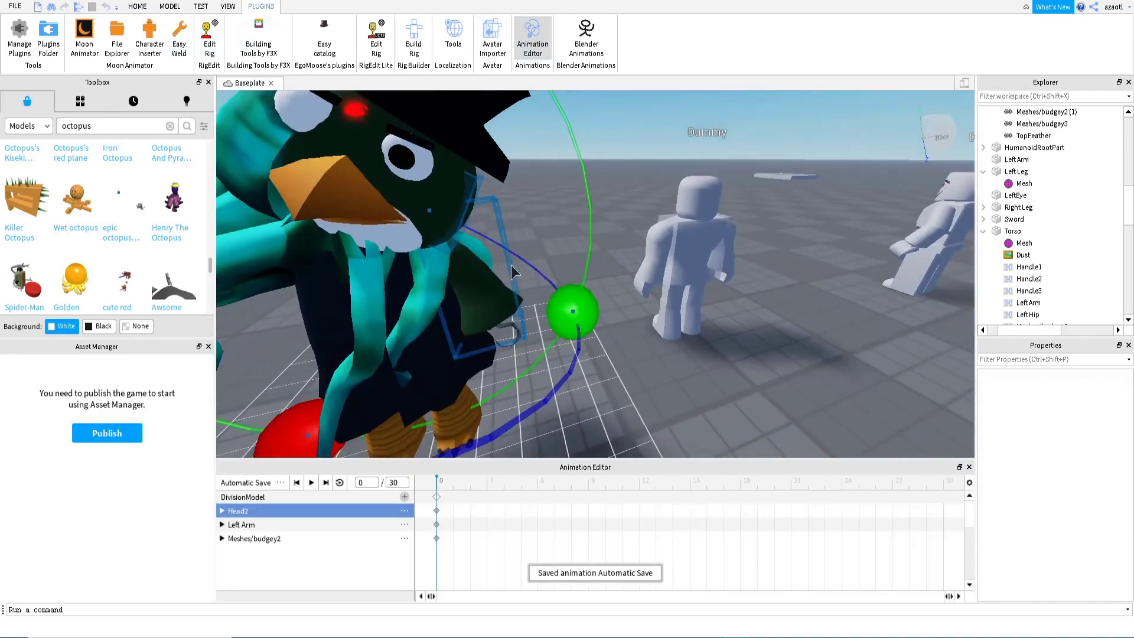
pyautogui.scroll(-3, 511, 272)
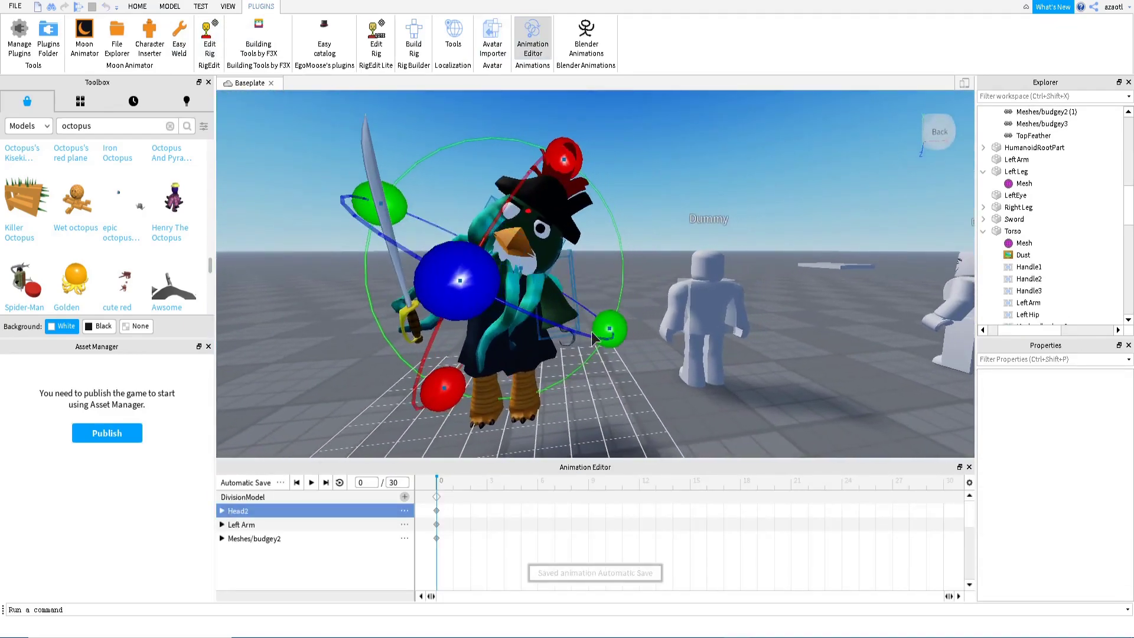
pyautogui.moveTo(604, 317); pyautogui.dragTo(580, 237)
pyautogui.click(581, 237)
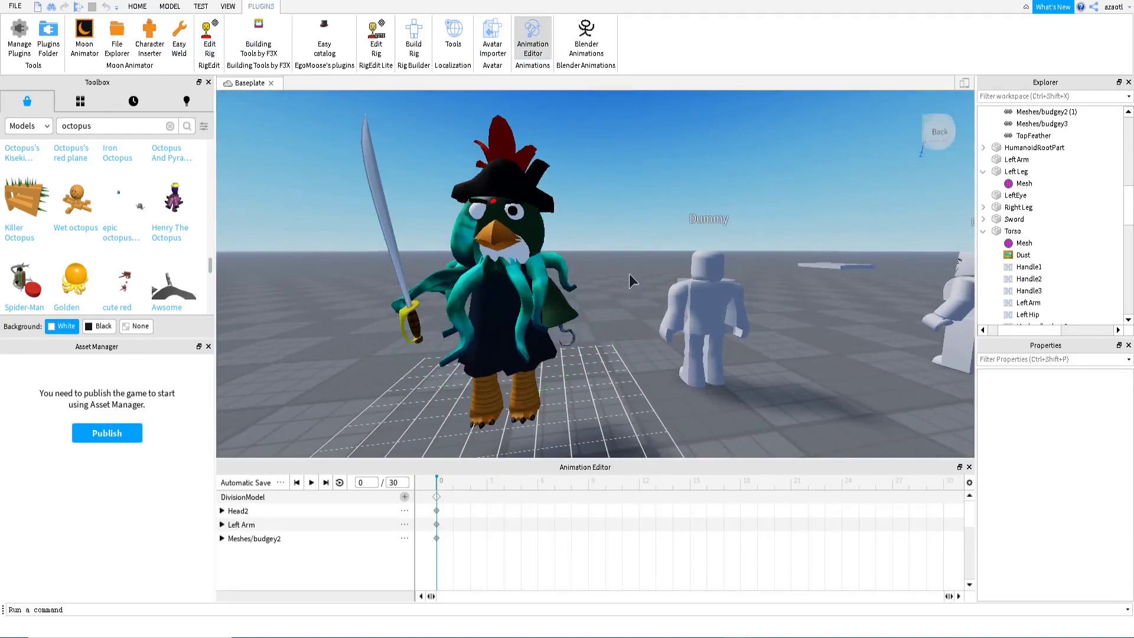
pyautogui.click(545, 231)
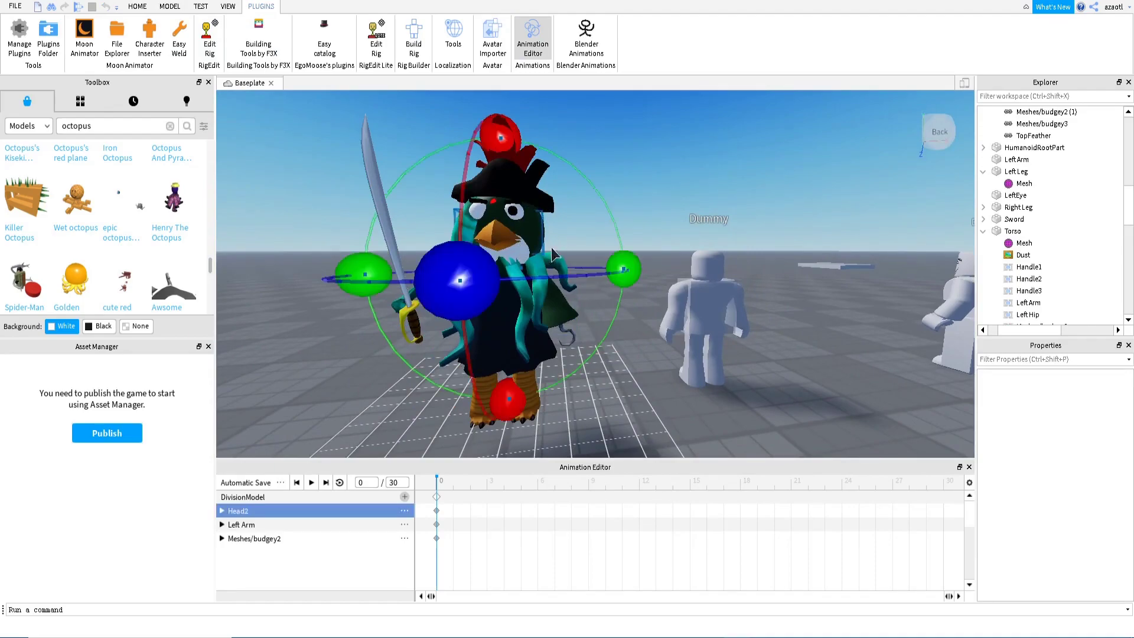
pyautogui.moveTo(619, 276)
pyautogui.mouseDown()
pyautogui.moveTo(619, 247)
pyautogui.moveTo(623, 274)
pyautogui.mouseUp()
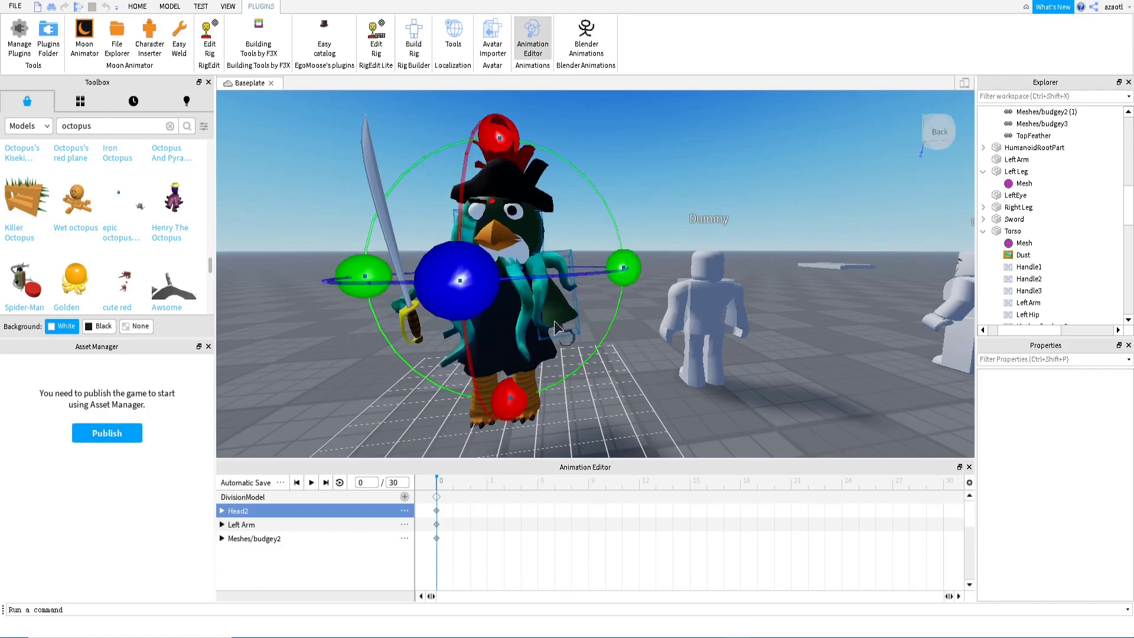
# Rotate the Left Arm and the Left Leg at frame 0
pyautogui.click(554, 320)
pyautogui.moveTo(601, 358); pyautogui.dragTo(601, 358, button='right')
pyautogui.press('d')
pyautogui.moveTo(435, 255); pyautogui.dragTo(421, 226)
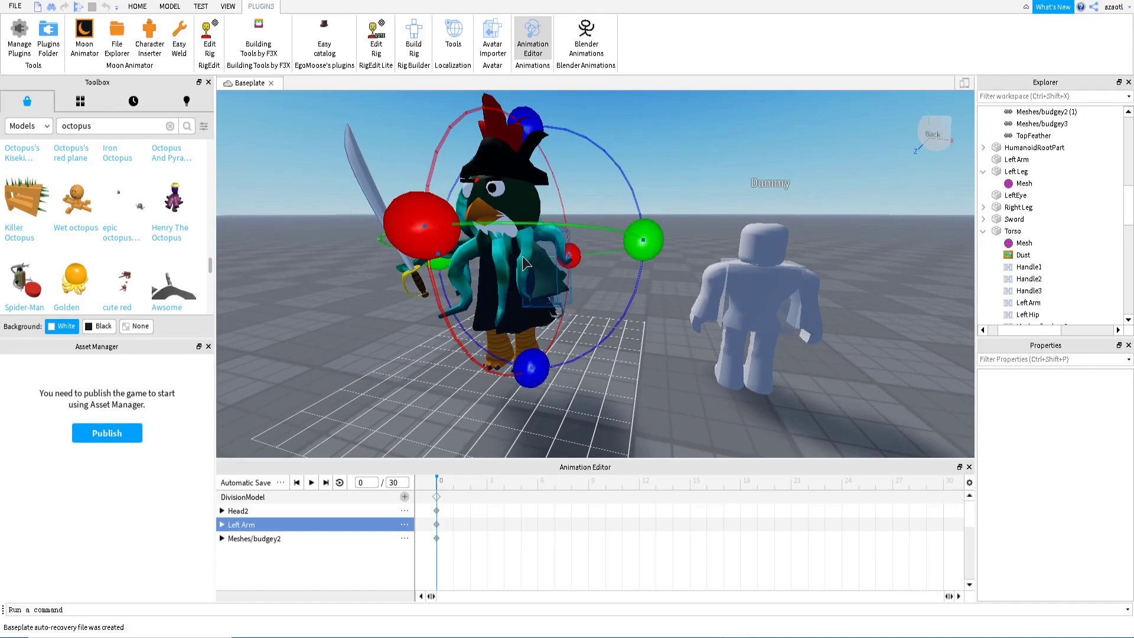
pyautogui.click(523, 350)
pyautogui.moveTo(537, 403); pyautogui.dragTo(506, 375)
# Rotate the sword-holding arm, Meshes/budgey2, at frame 0
pyautogui.press('a')
pyautogui.moveTo(505, 370); pyautogui.dragTo(502, 369, button='right')
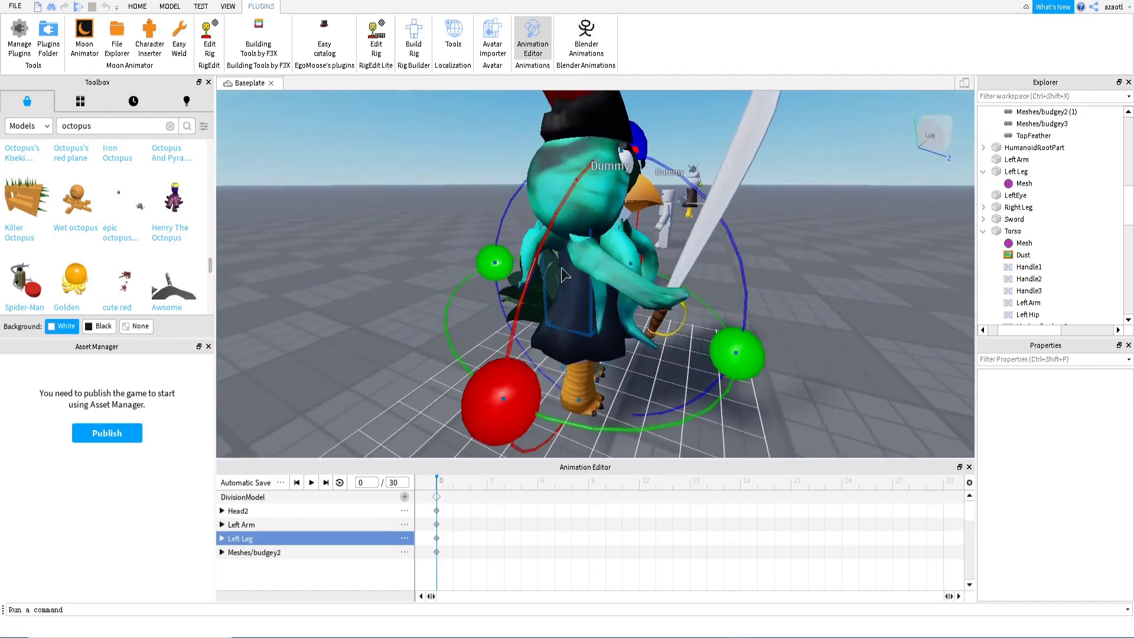
pyautogui.click(652, 322)
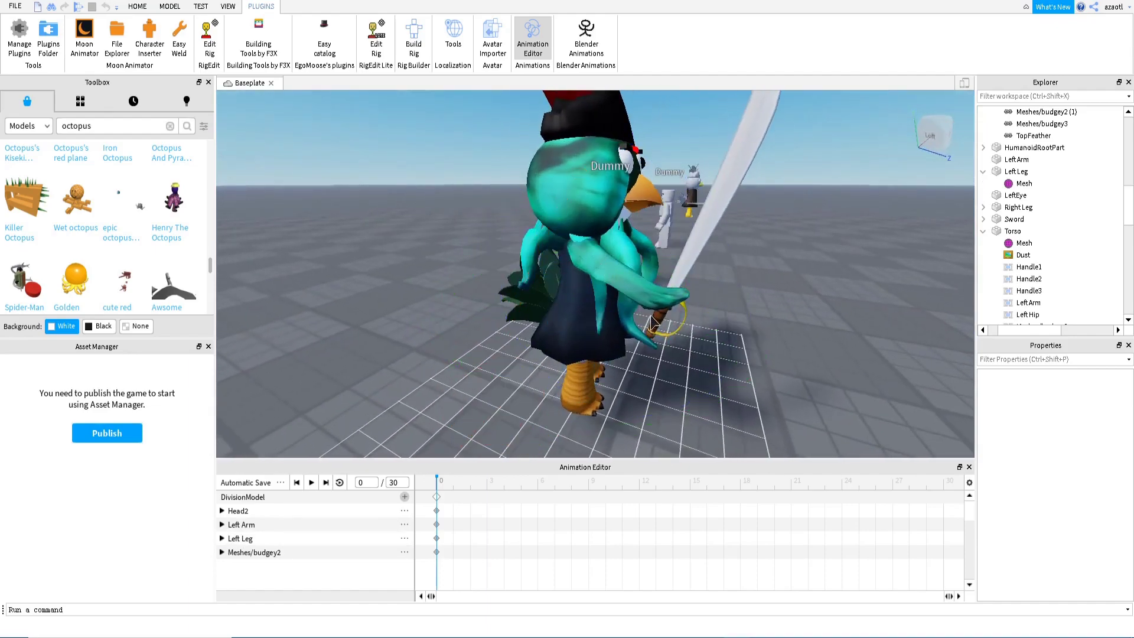
pyautogui.click(605, 259)
pyautogui.moveTo(637, 108); pyautogui.dragTo(649, 155)
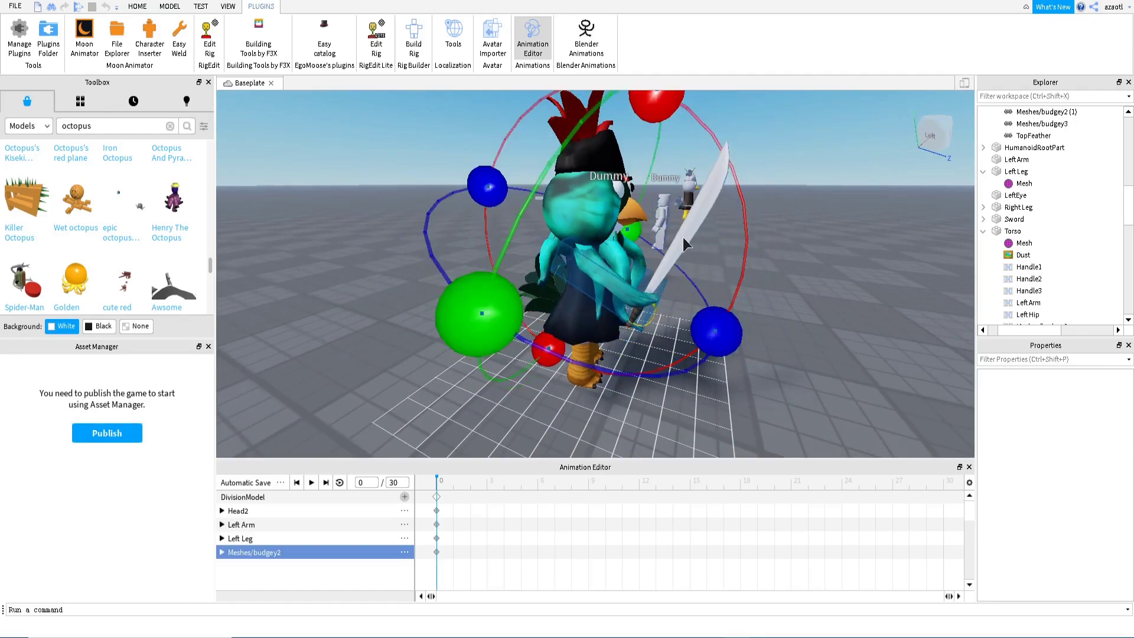
pyautogui.click(683, 238)
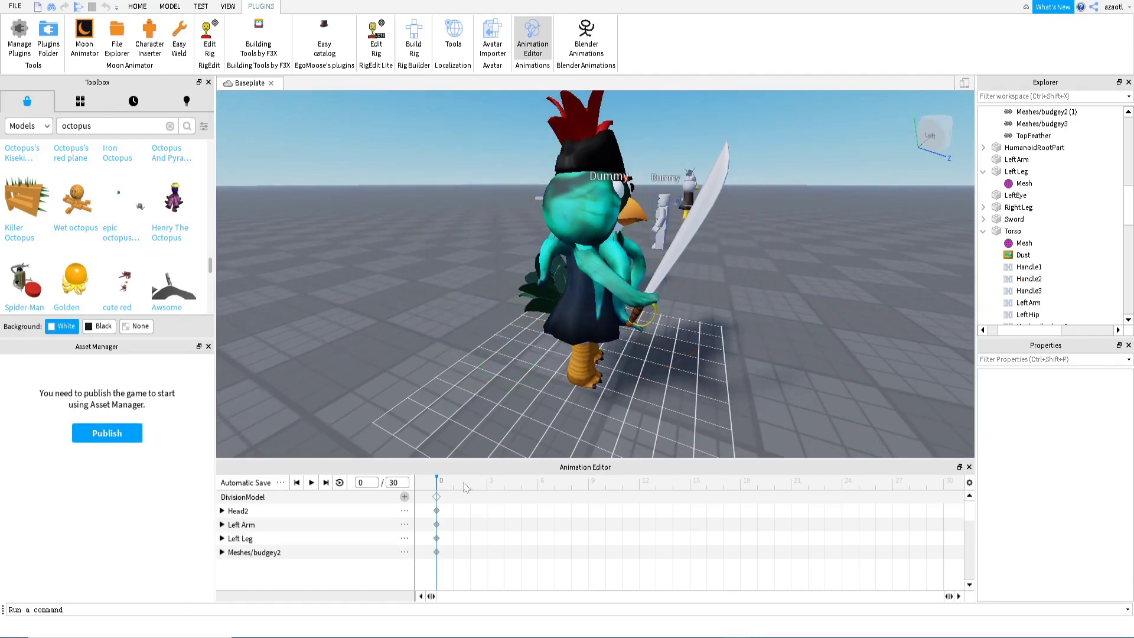
# Add all remaining DivisionModel parts as tracks in the animation timeline
pyautogui.click(404, 498)
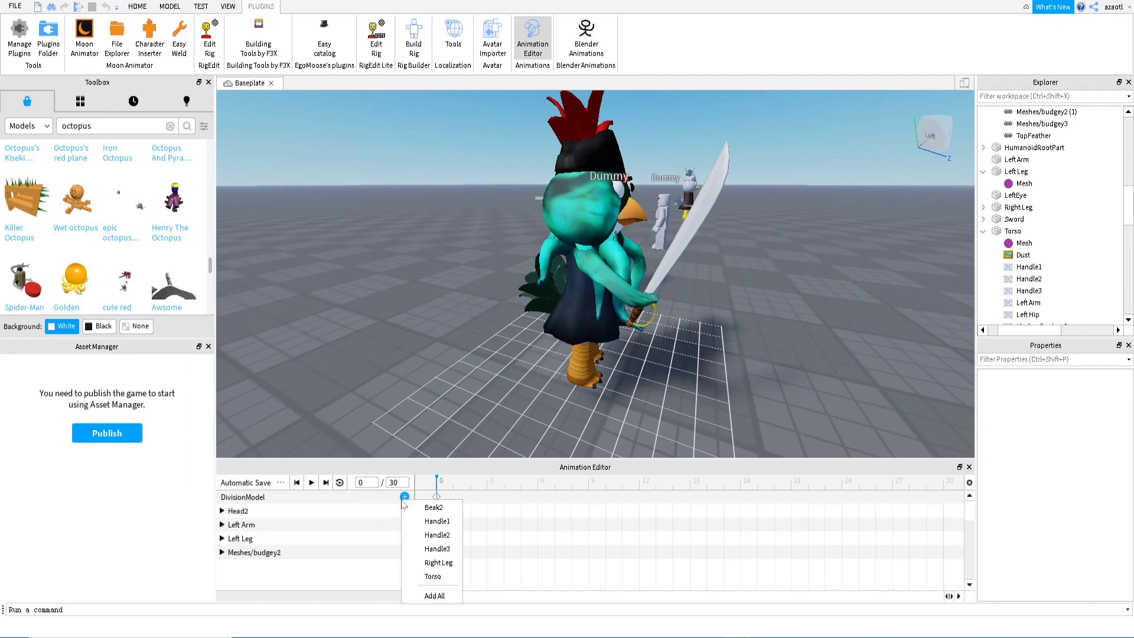
pyautogui.click(430, 597)
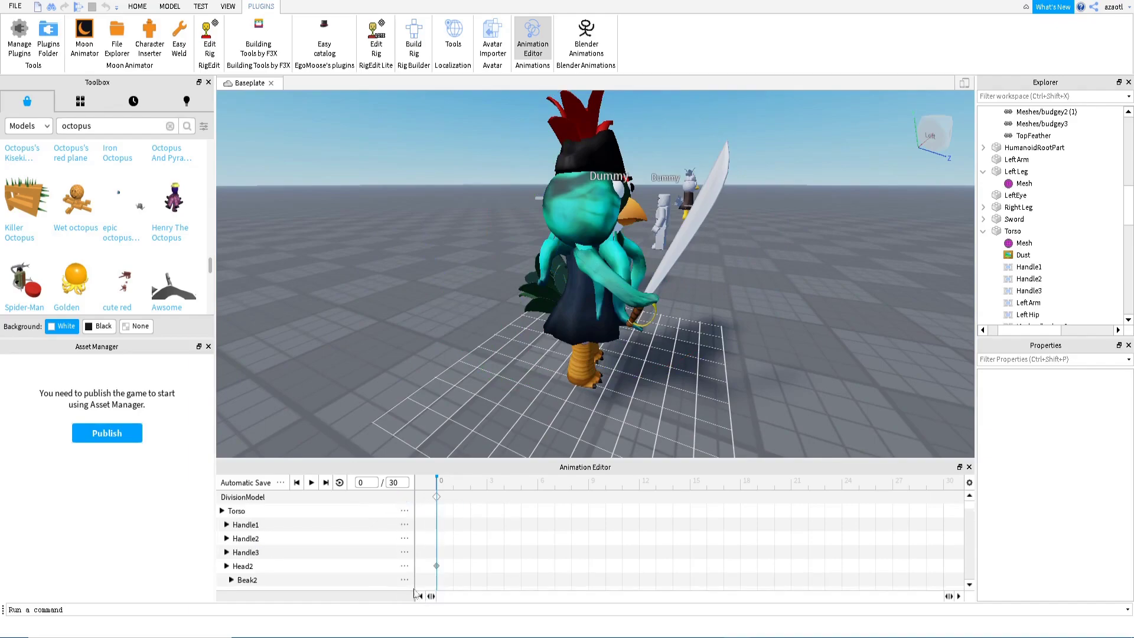
pyautogui.scroll(-1, 354, 564)
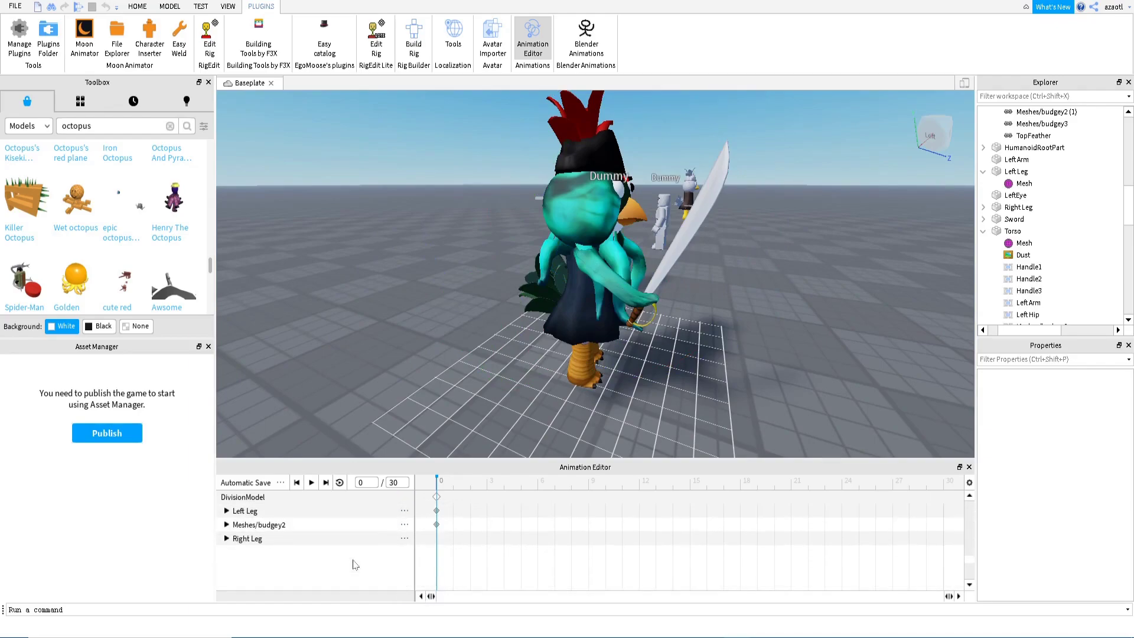
pyautogui.scroll(1, 355, 552)
# Leave the animation, reopen the DivisionModel in RigEdit and delete the weld attaching Sword to Meshes/budgey2
pyautogui.click(533, 38)
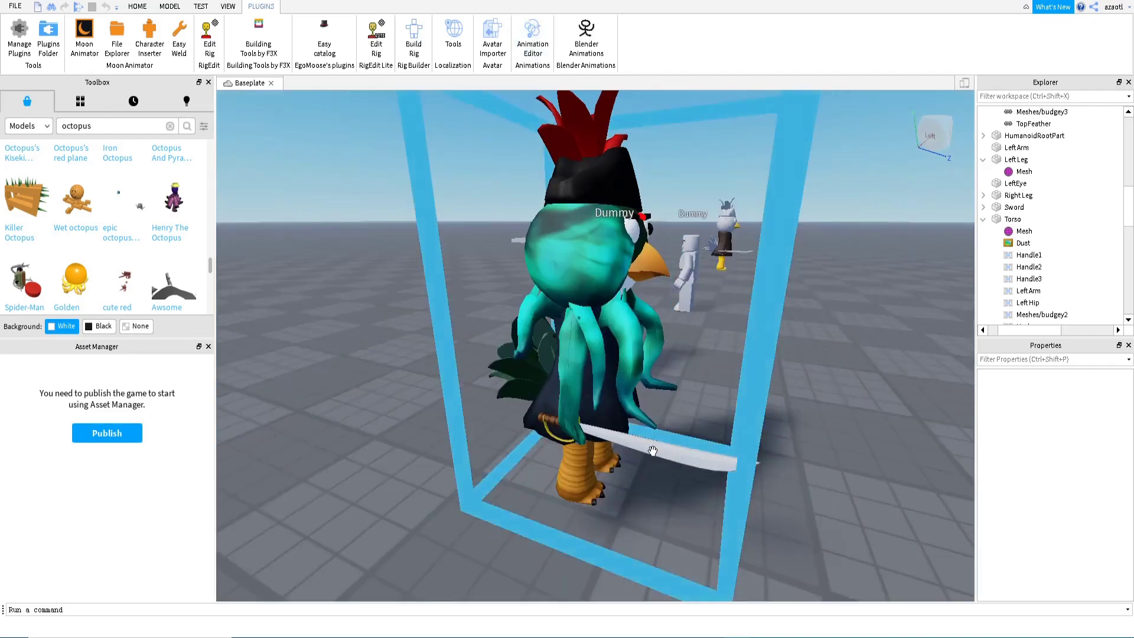
pyautogui.click(660, 234)
pyautogui.click(202, 33)
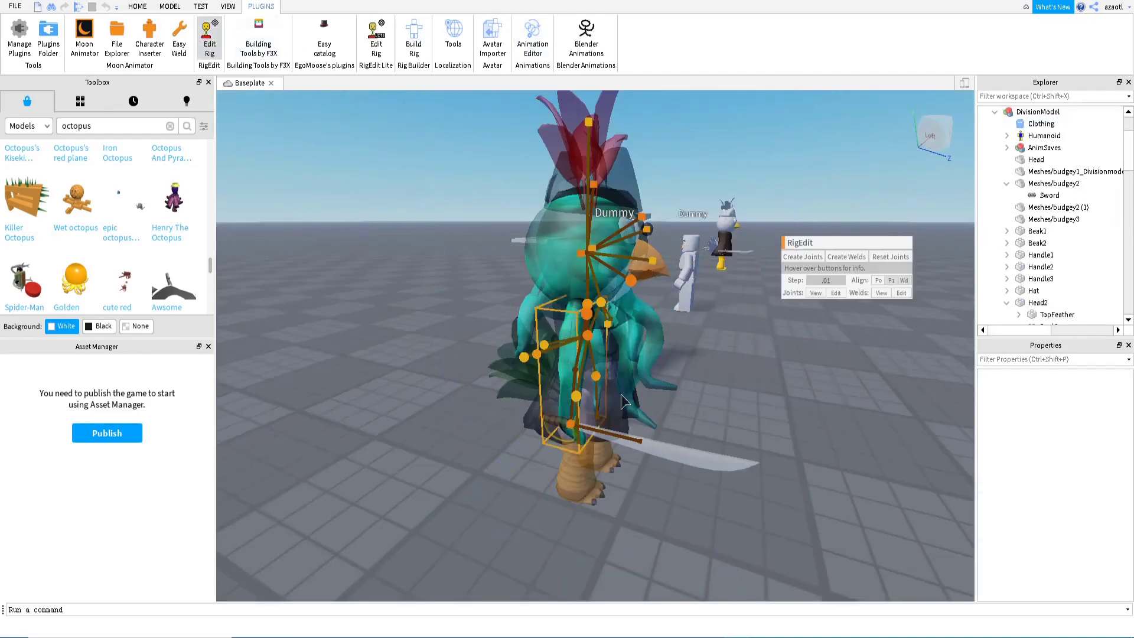
pyautogui.click(667, 447)
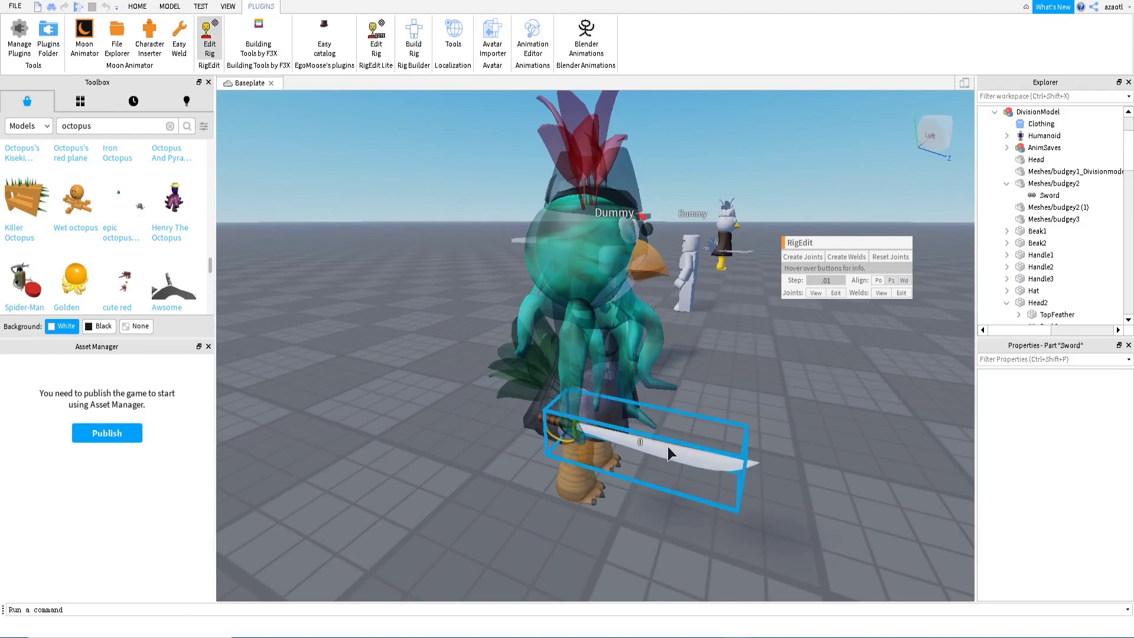
pyautogui.scroll(-2, 1026, 288)
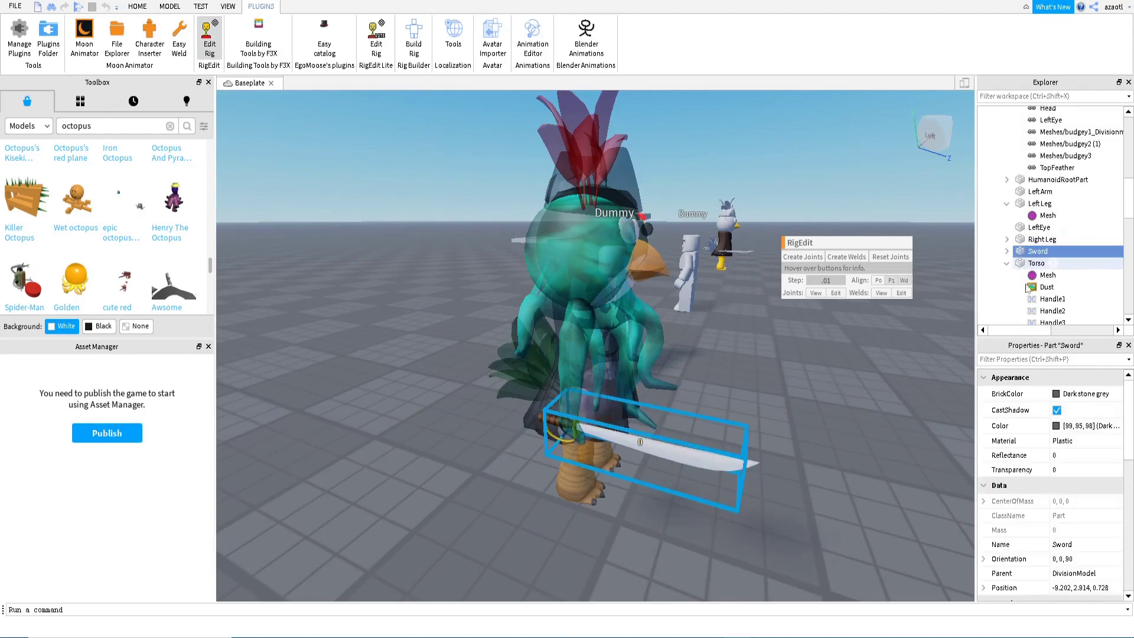
pyautogui.click(1008, 253)
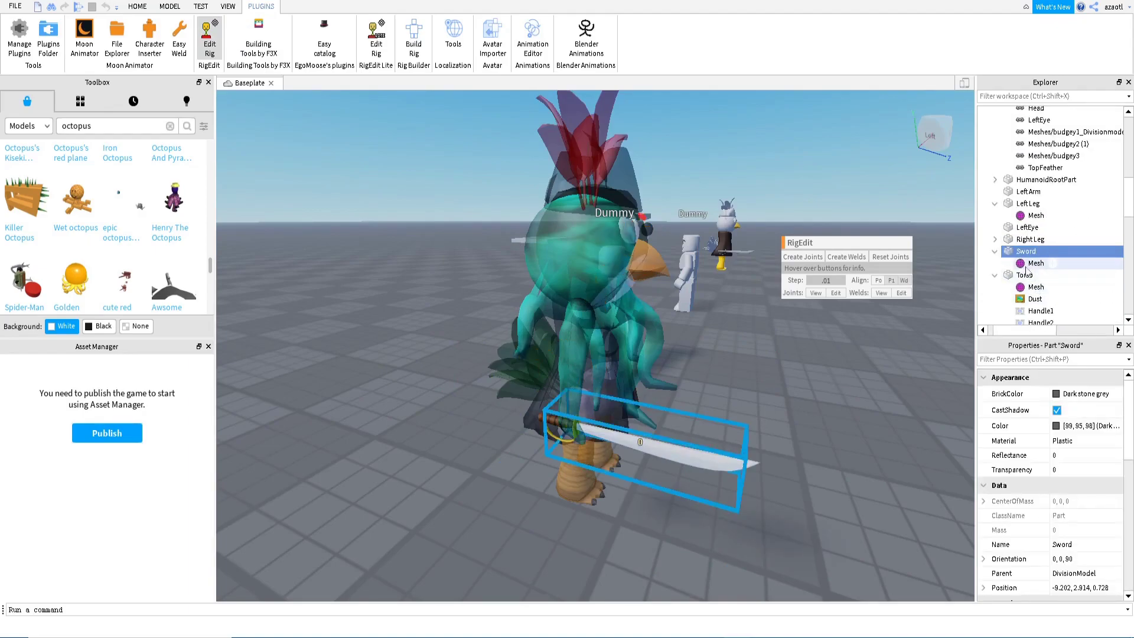
pyautogui.scroll(5, 1025, 254)
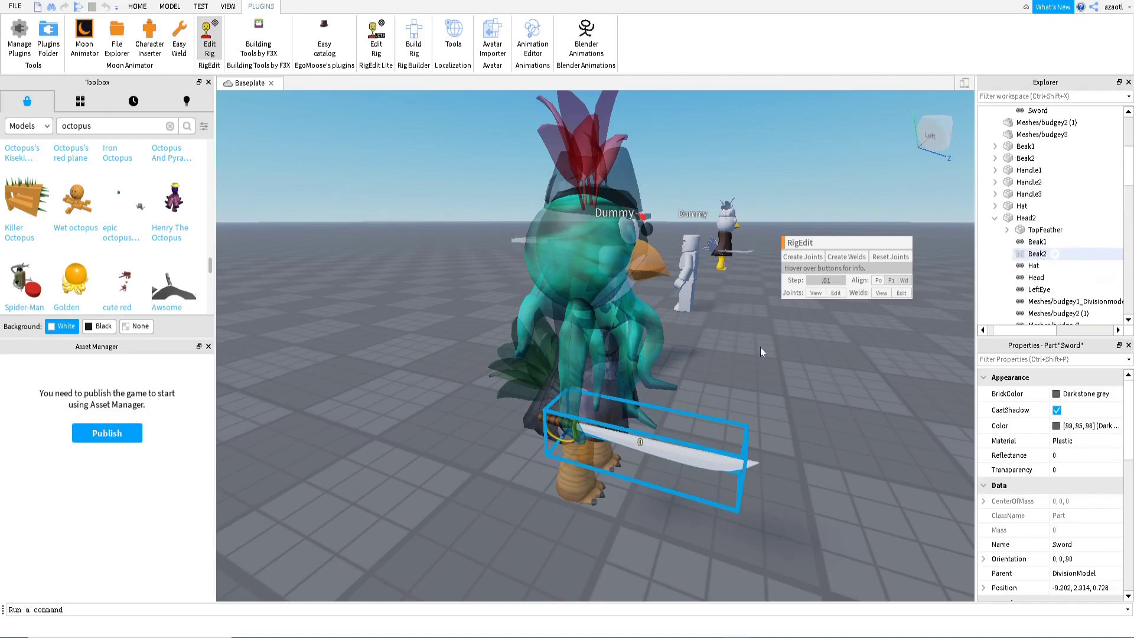
pyautogui.click(573, 333)
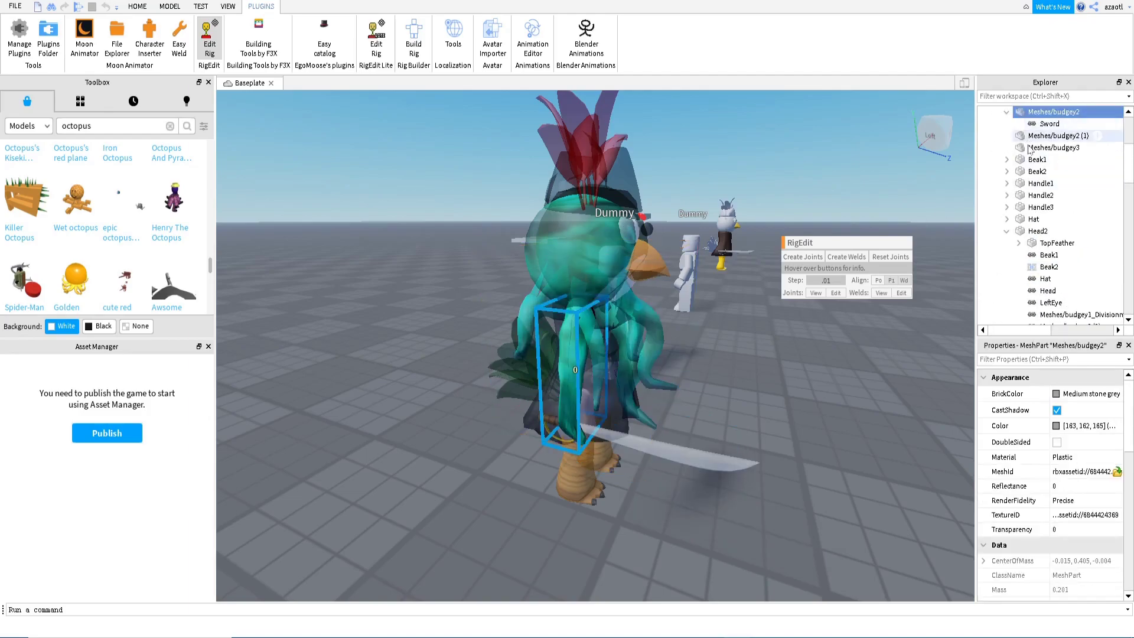
pyautogui.click(1049, 124)
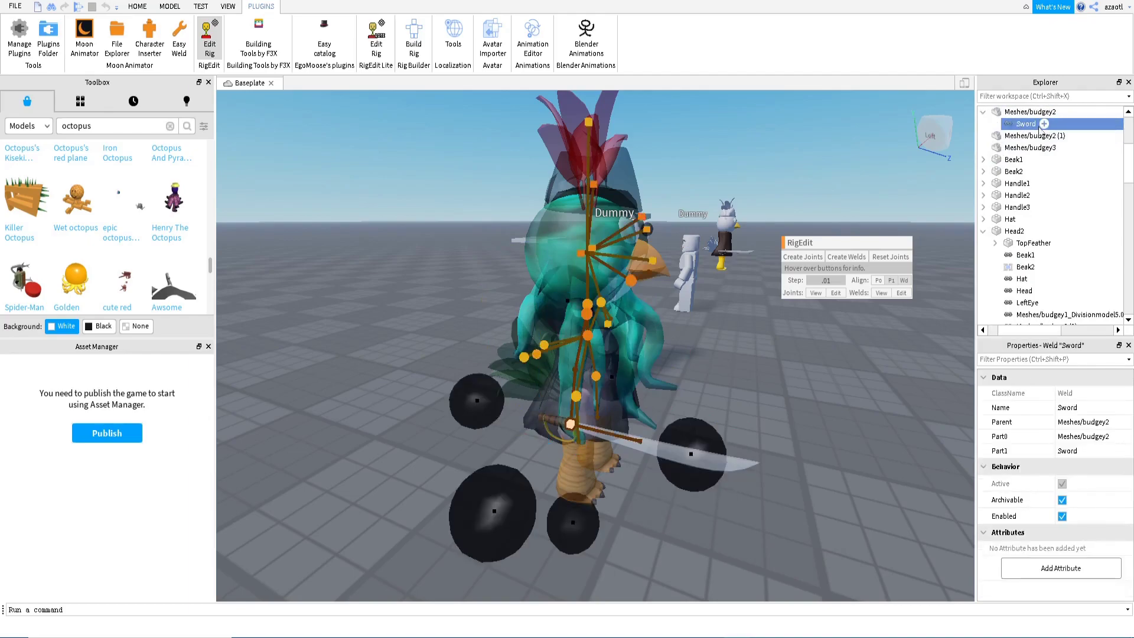
pyautogui.press('Delete')
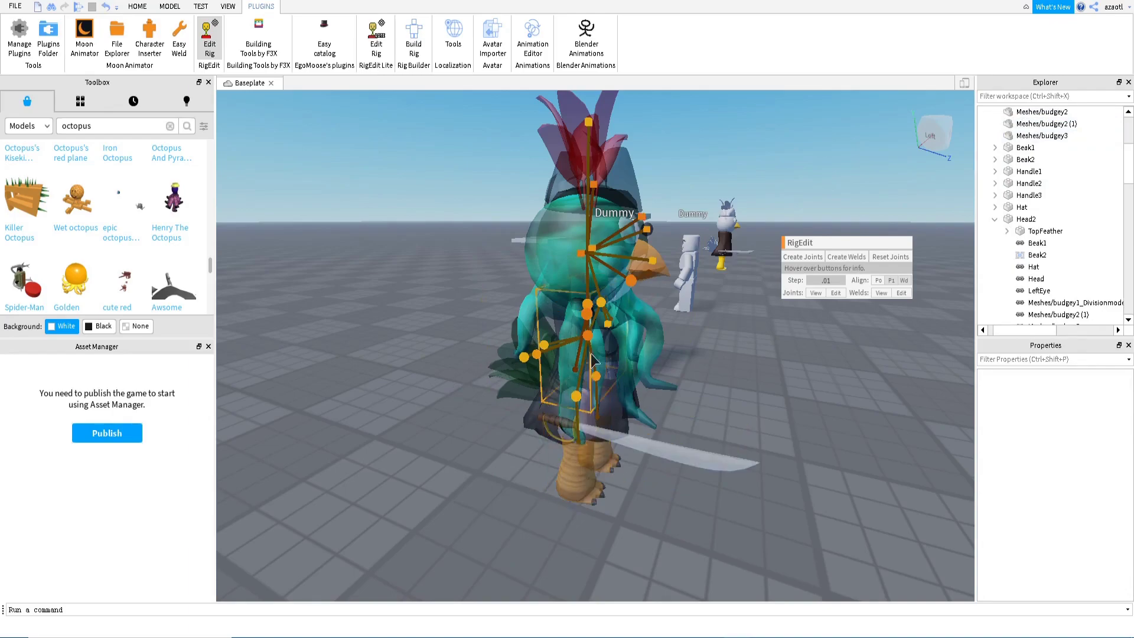
# Create a joint from Meshes/budgey2 to Sword and shift the joint's pivot slightly at the sword's grip
pyautogui.click(573, 356)
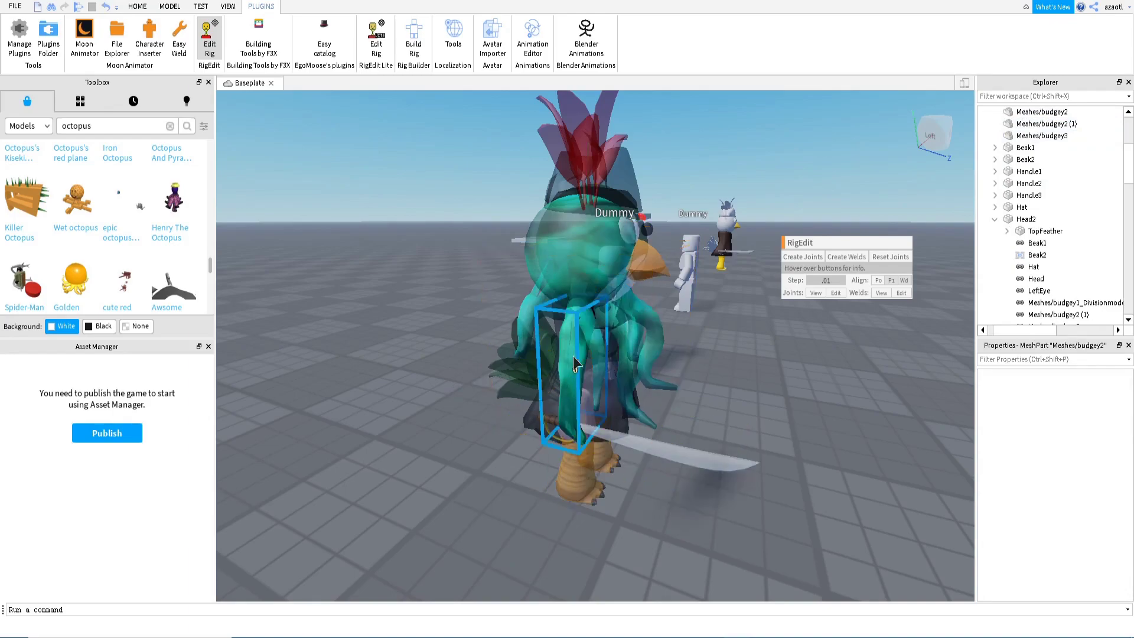
pyautogui.keyDown('ctrl'); pyautogui.click(679, 444); pyautogui.keyUp('ctrl')
pyautogui.click(801, 256)
pyautogui.moveTo(766, 478); pyautogui.dragTo(682, 467)
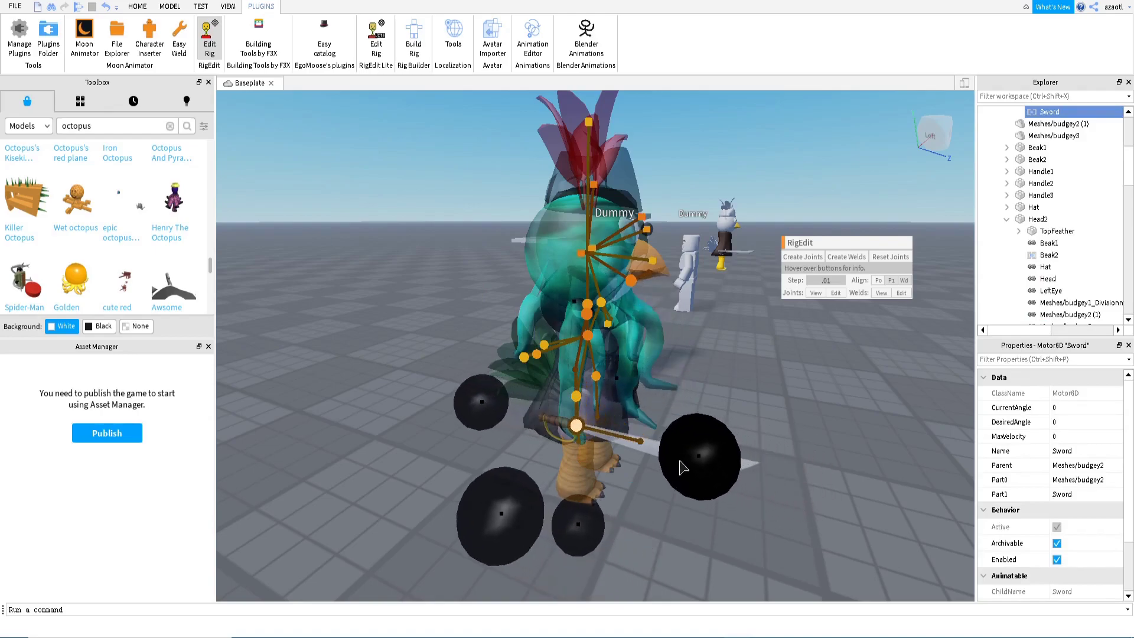
# Close RigEdit, reopen the DivisionModel animation and rotate the Sword about its new joint at frame 0
pyautogui.click(209, 46)
pyautogui.click(533, 38)
pyautogui.scroll(-3, 611, 396)
pyautogui.click(665, 254)
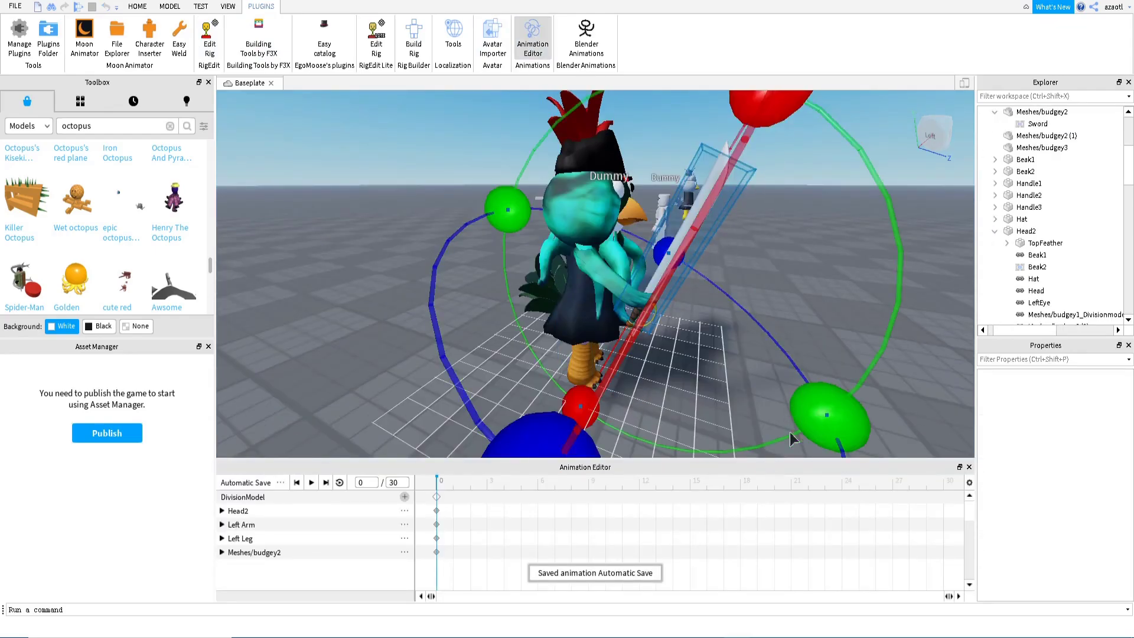
pyautogui.moveTo(832, 409); pyautogui.dragTo(817, 381)
pyautogui.moveTo(642, 335); pyautogui.dragTo(641, 335, button='right')
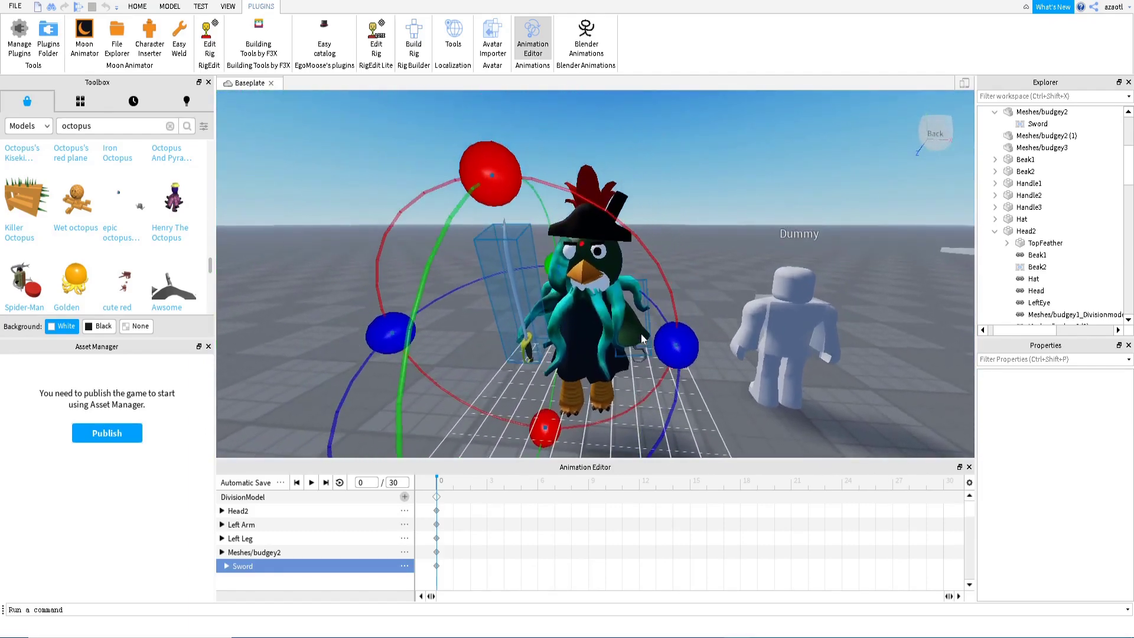
pyautogui.press('w')
pyautogui.press('d')
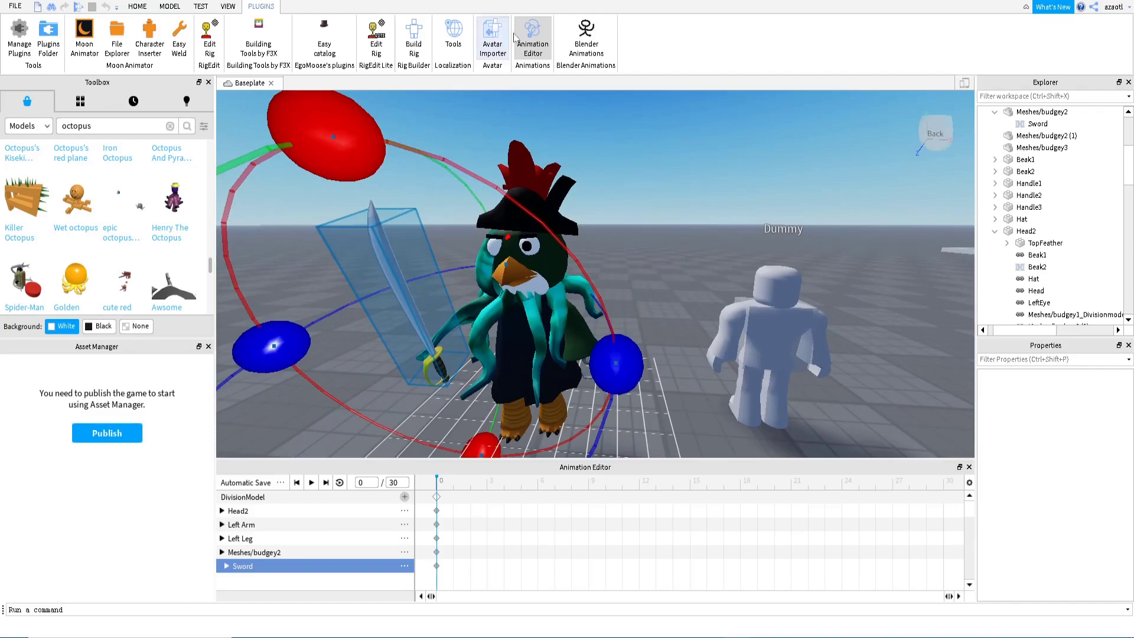
# Close the animation editor and look over the DivisionModel in its rest pose from several angles
pyautogui.click(533, 38)
pyautogui.scroll(-3, 598, 353)
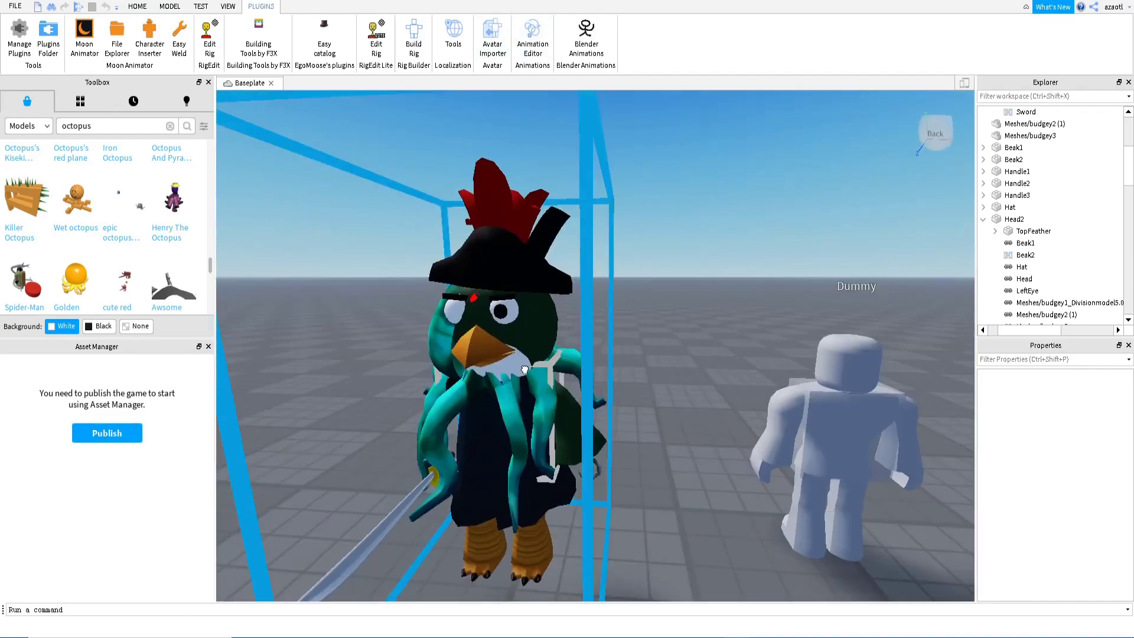
pyautogui.click(524, 370)
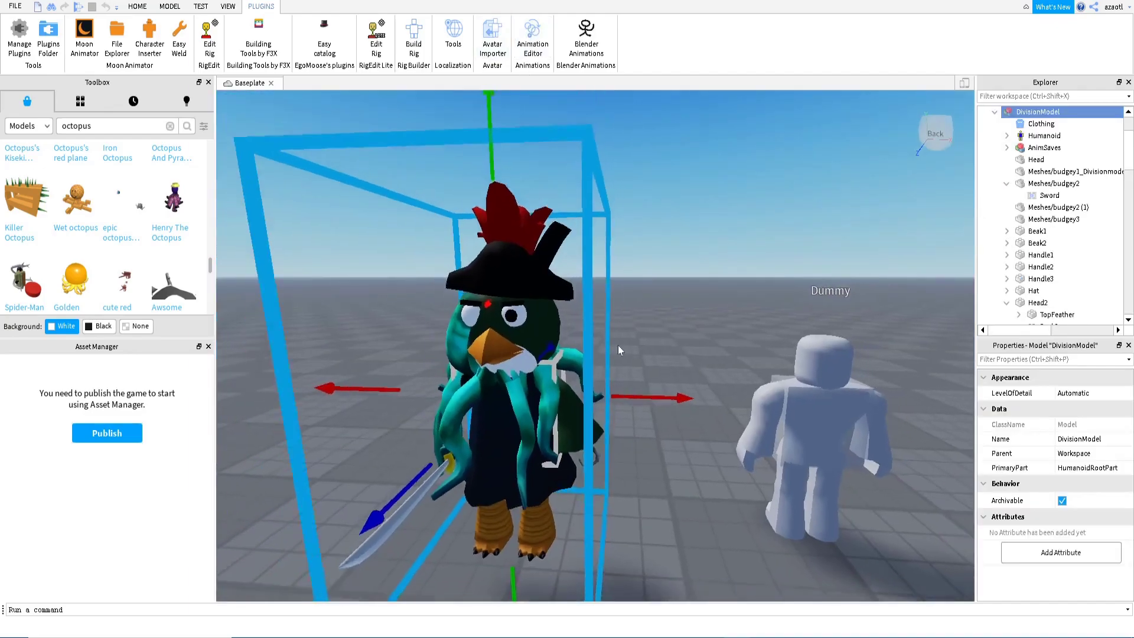
pyautogui.scroll(-5, 618, 345)
pyautogui.press('d')
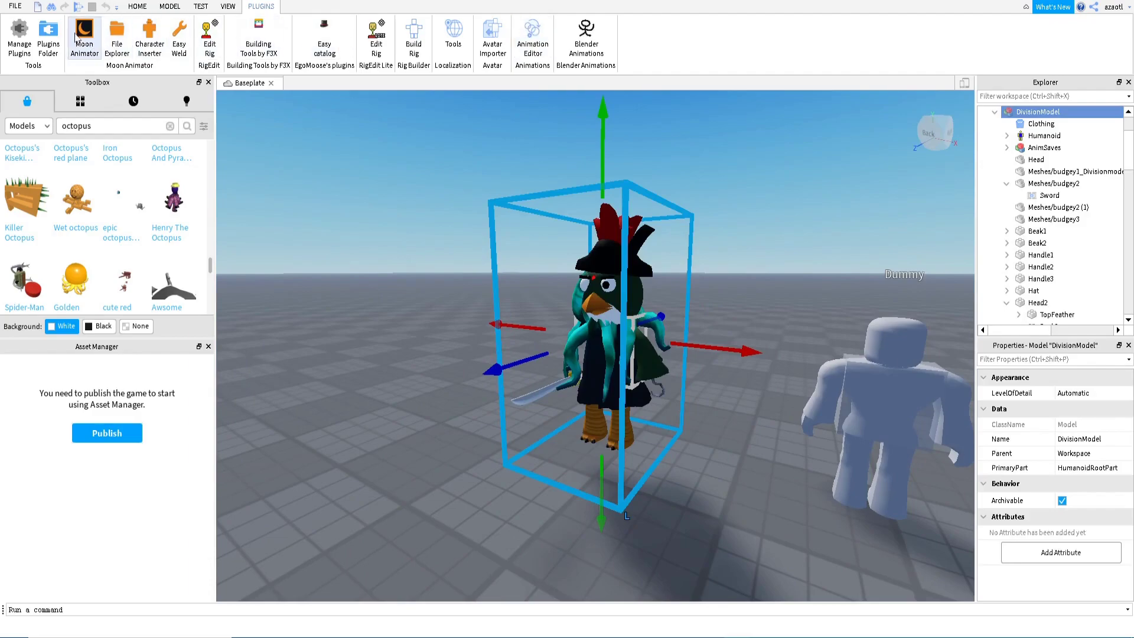
pyautogui.moveTo(353, 299); pyautogui.dragTo(354, 297, button='right')
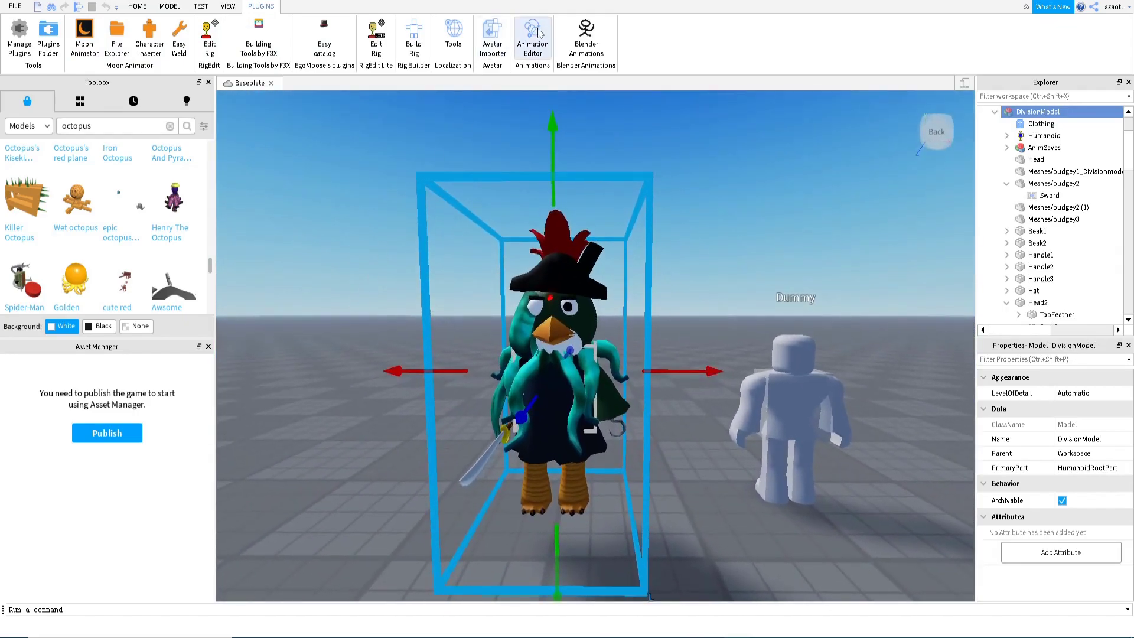
pyautogui.moveTo(701, 273); pyautogui.dragTo(700, 277, button='right')
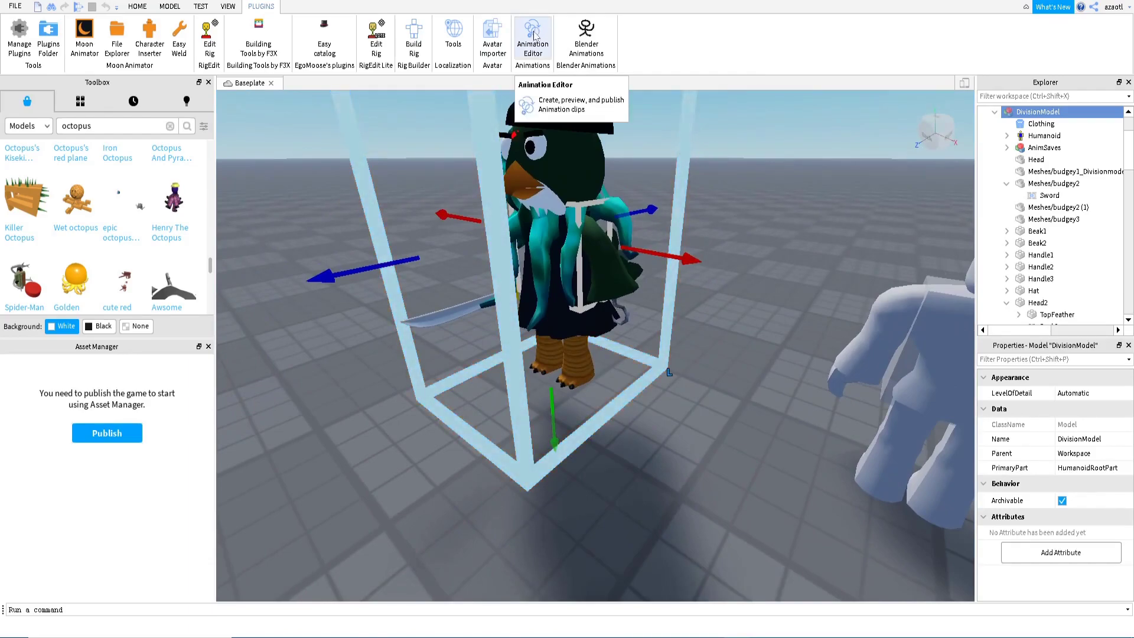
# Reopen the DivisionModel animation and add all remaining body parts as tracks in the timeline
pyautogui.click(534, 36)
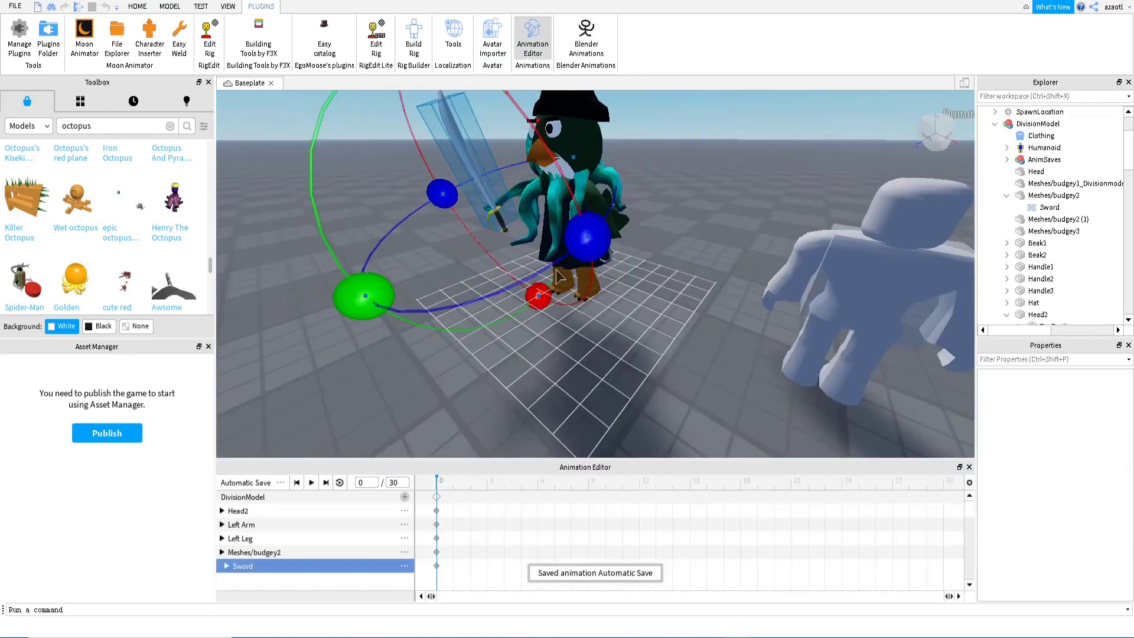
pyautogui.click(563, 258)
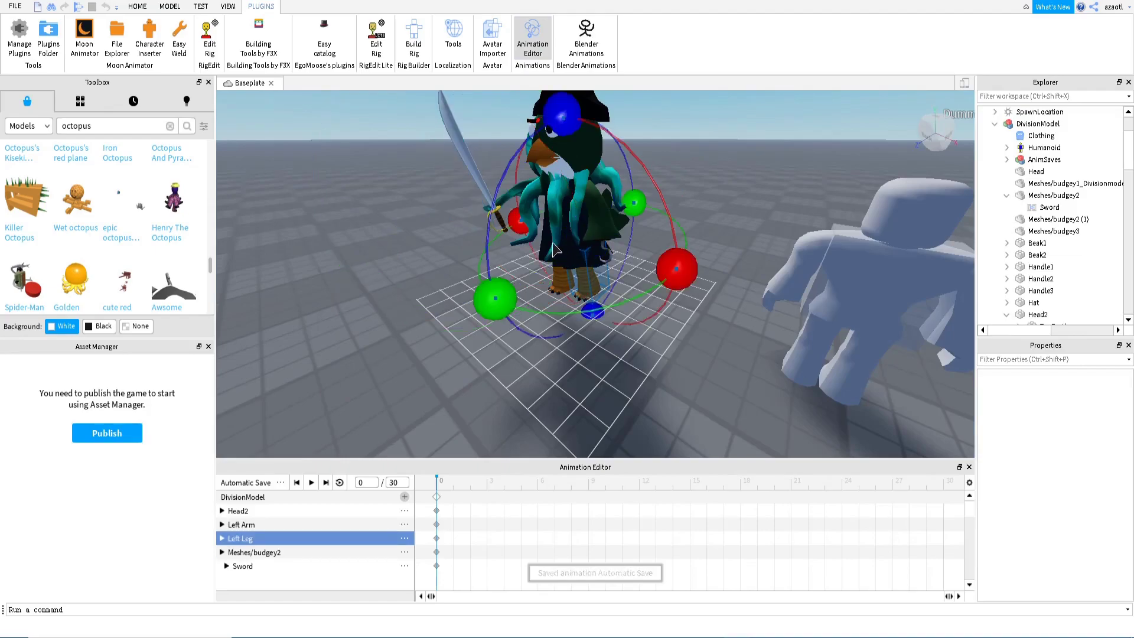
pyautogui.click(544, 247)
pyautogui.click(562, 235)
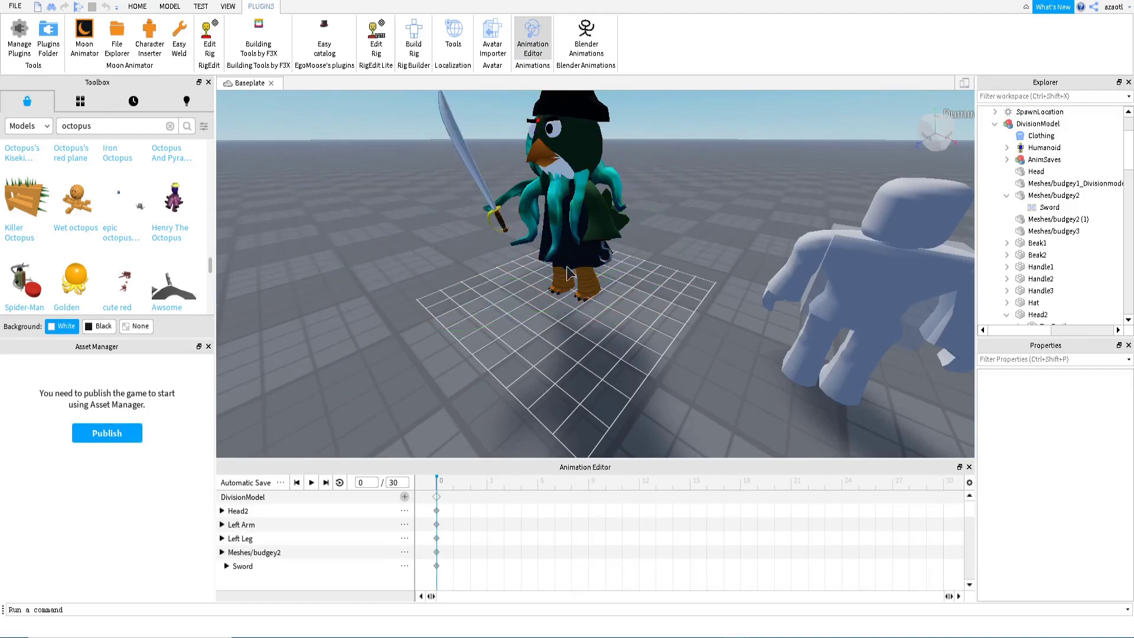
pyautogui.click(404, 497)
pyautogui.click(435, 594)
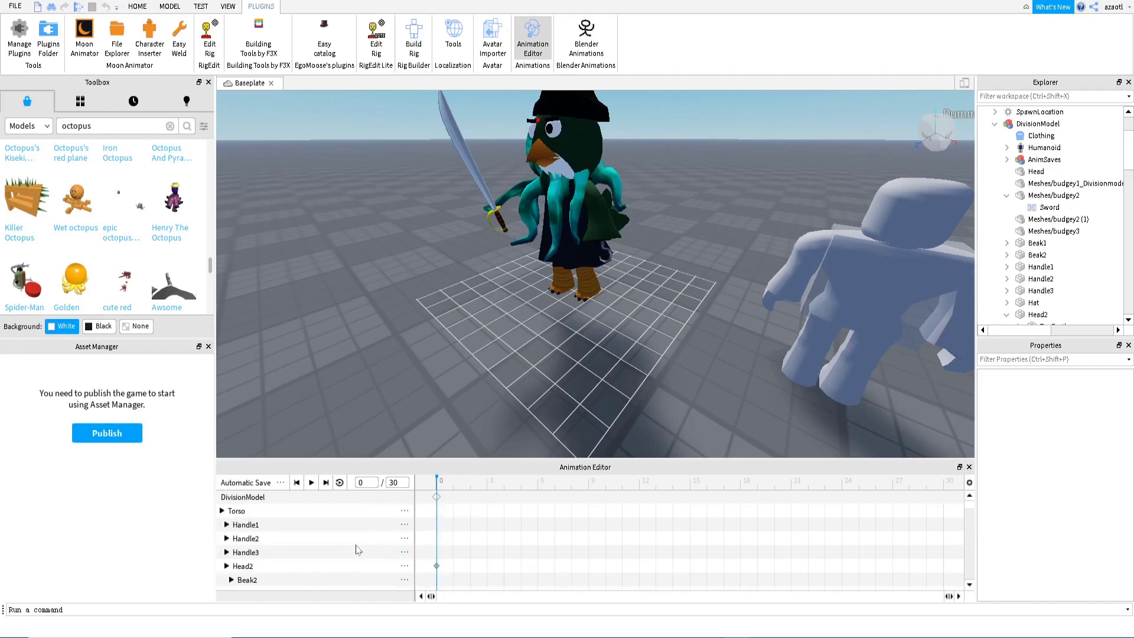
# Rotate the Torso at frame 0 to tilt the whole character
pyautogui.click(261, 513)
pyautogui.moveTo(478, 216); pyautogui.dragTo(578, 337)
pyautogui.moveTo(514, 212); pyautogui.dragTo(517, 282)
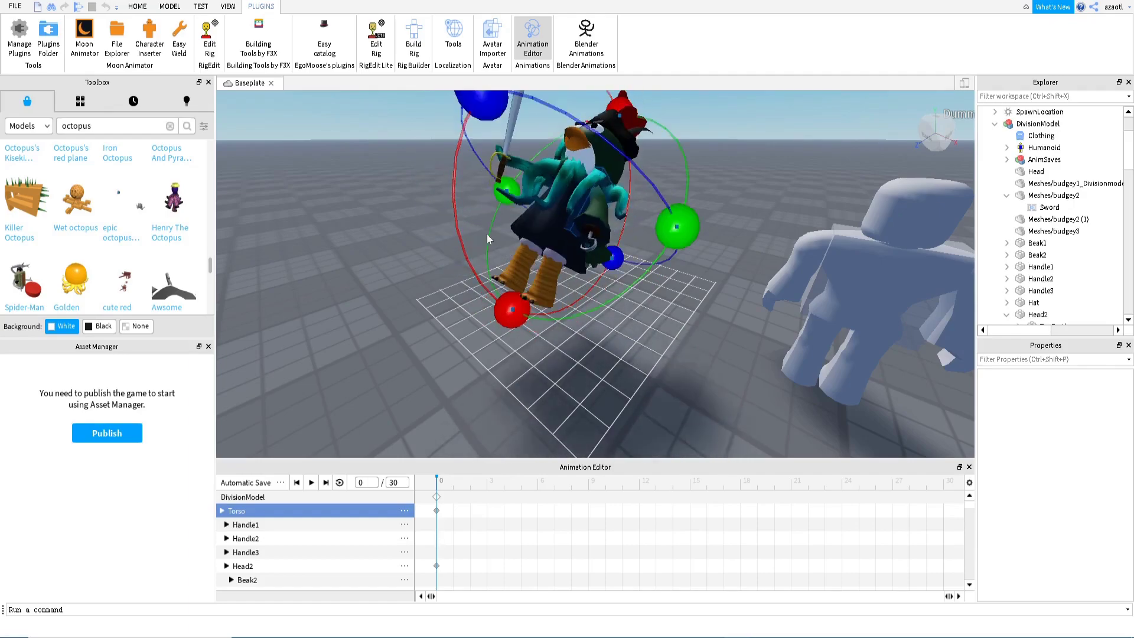